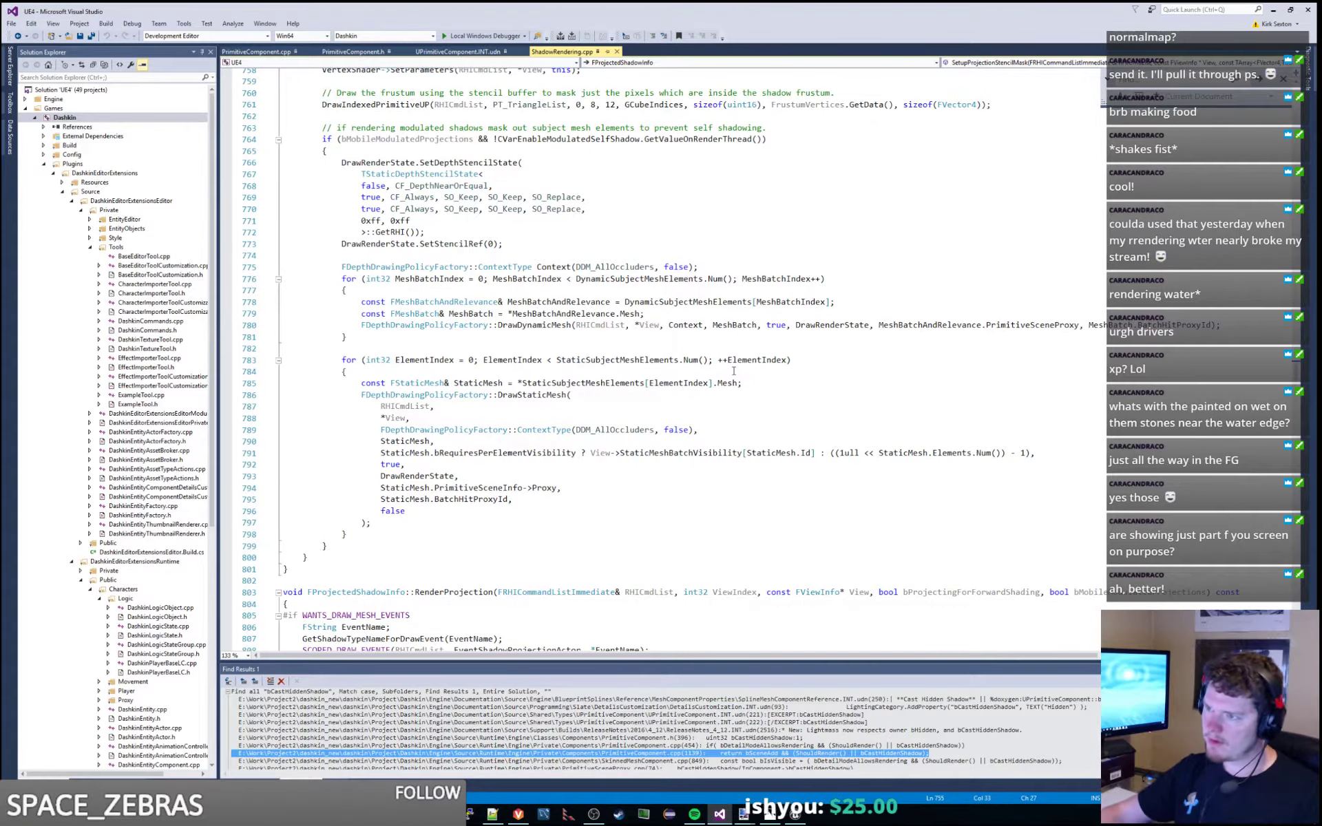
Examine the dynamic and static subject mesh element loops and their draw calls in SetupProjectionStencilMask in ShadowRendering.cpp.
double_click(637, 278)
scroll(763, 335, down, 2)
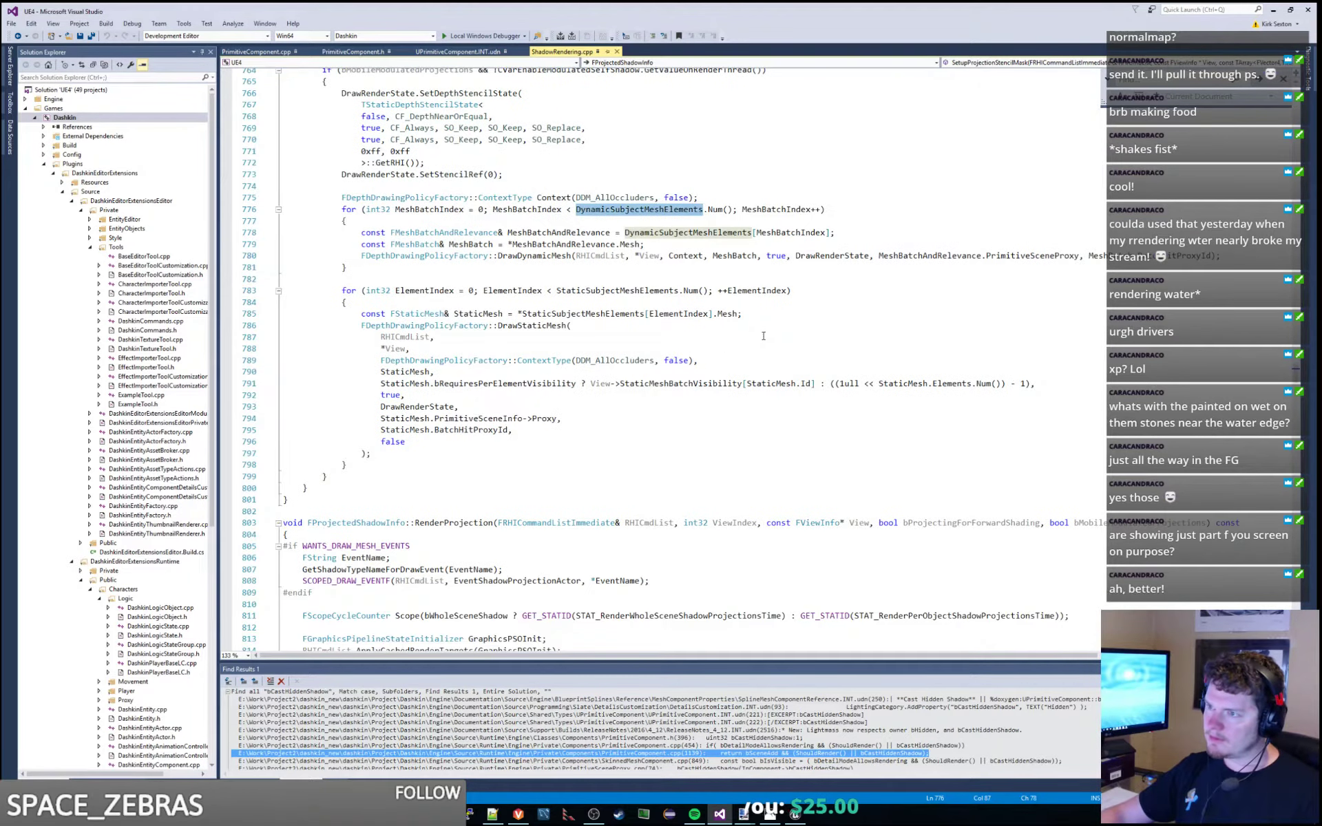
double_click(540, 256)
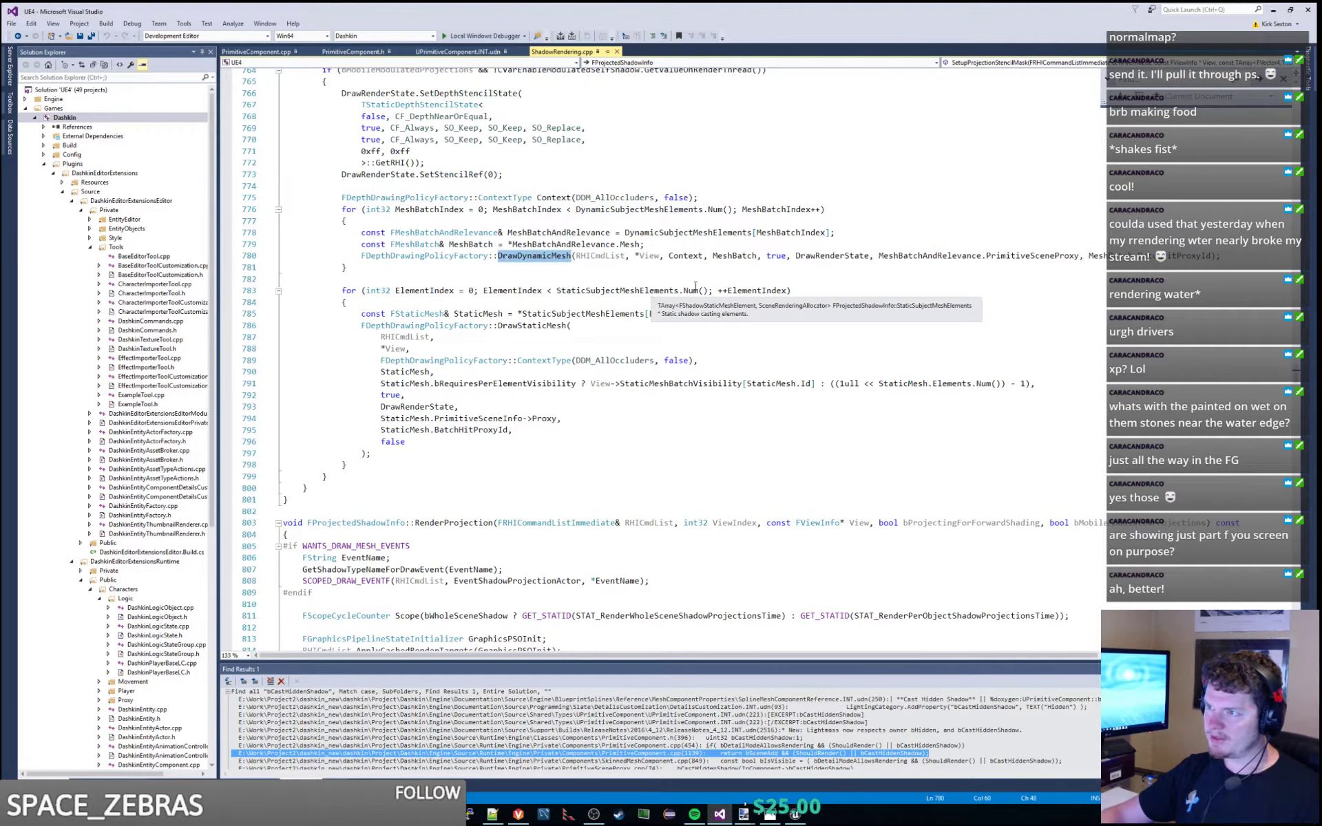
double_click(833, 256)
double_click(909, 256)
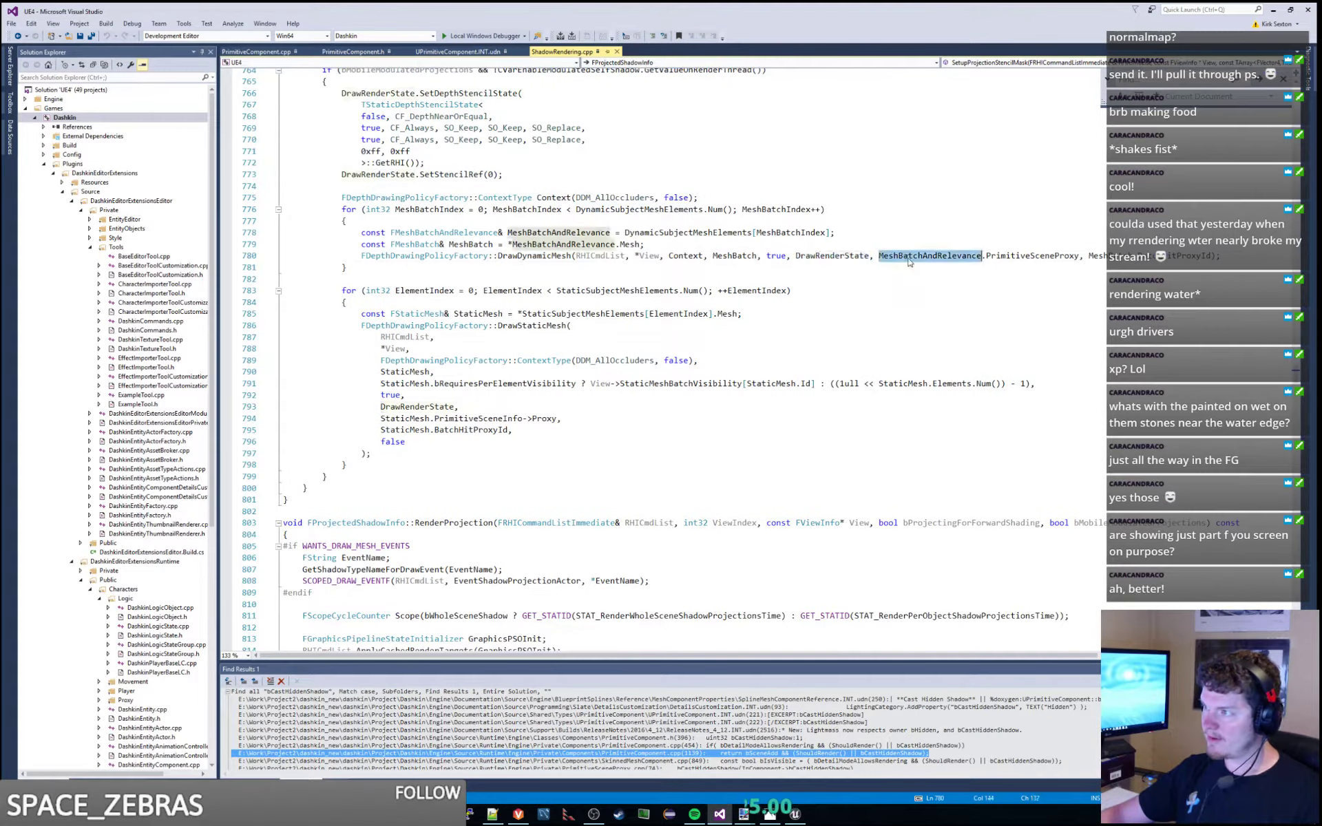
double_click(1006, 257)
click(1002, 283)
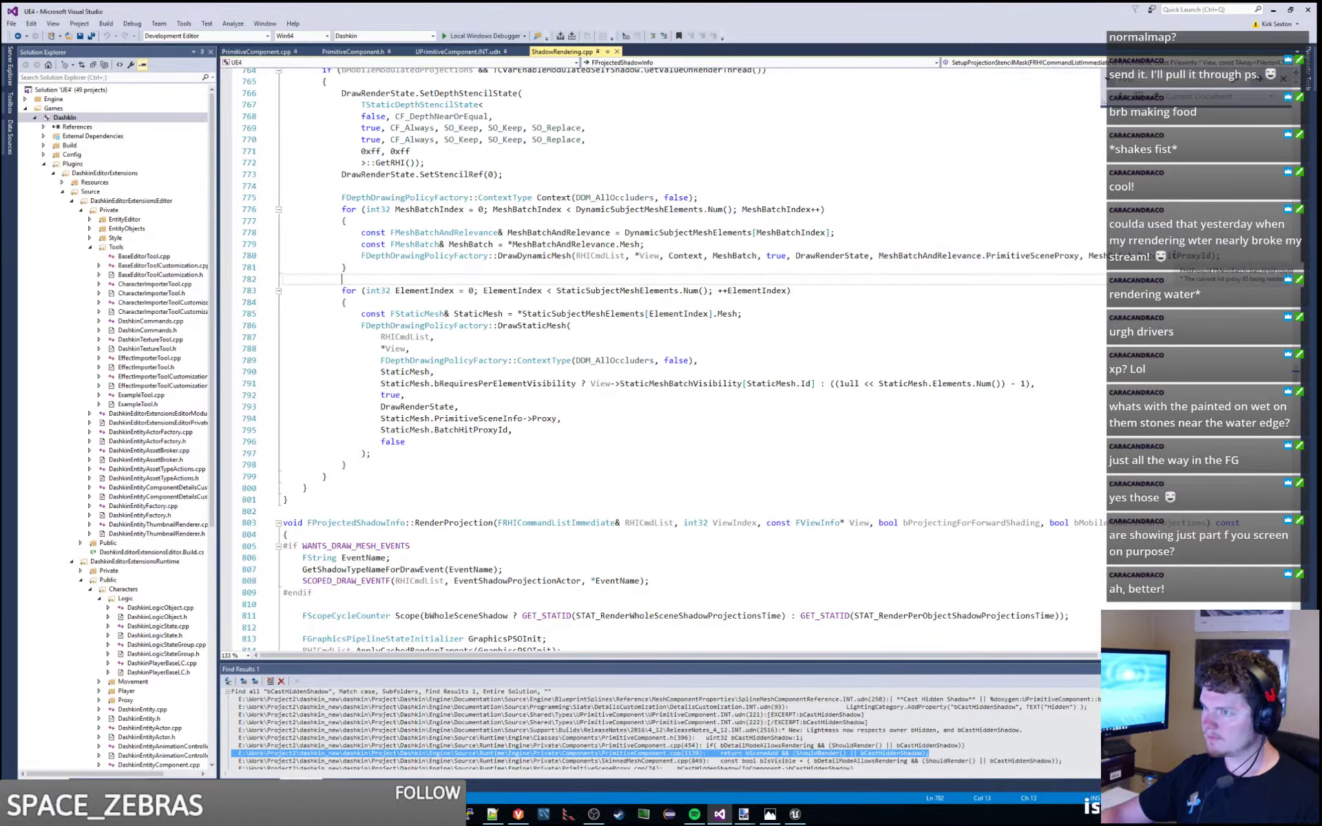
double_click(1175, 256)
double_click(589, 246)
double_click(535, 255)
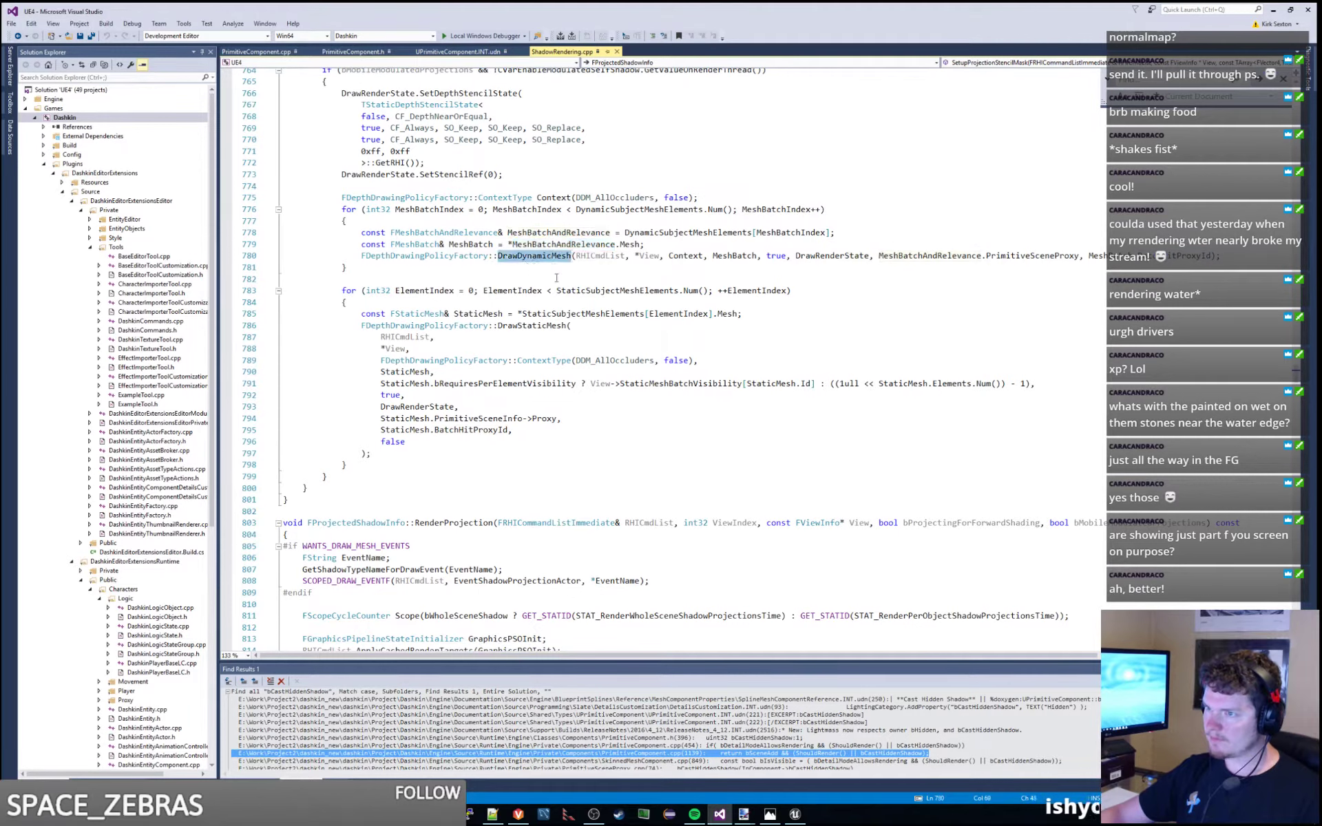
double_click(586, 313)
scroll(736, 313, down, 1)
Examine the start of FProjectedShadowInfo::RenderProjection, including the bWholeSceneShadow stat scope and the GraphicsPSOInit setup.
scroll(736, 313, down, 6)
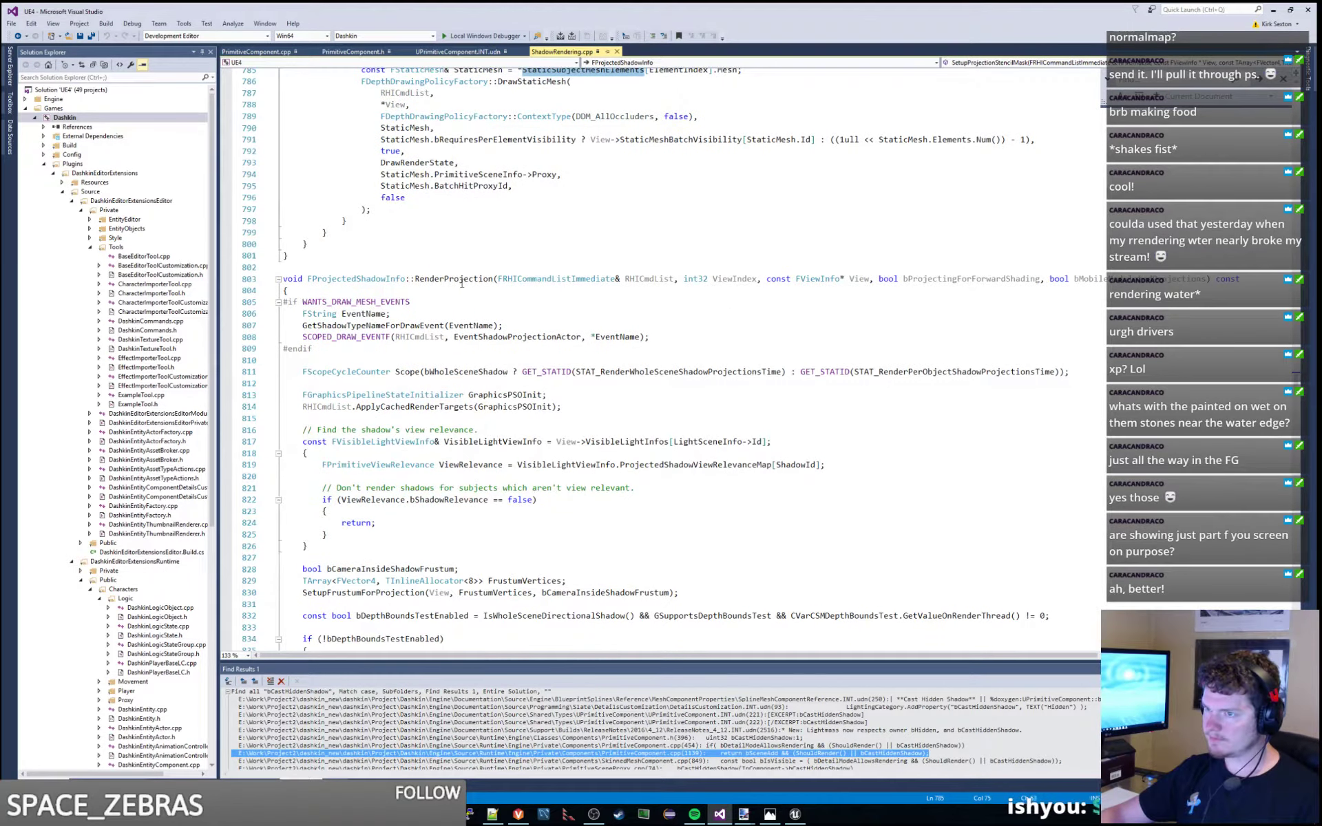
scroll(537, 303, down, 5)
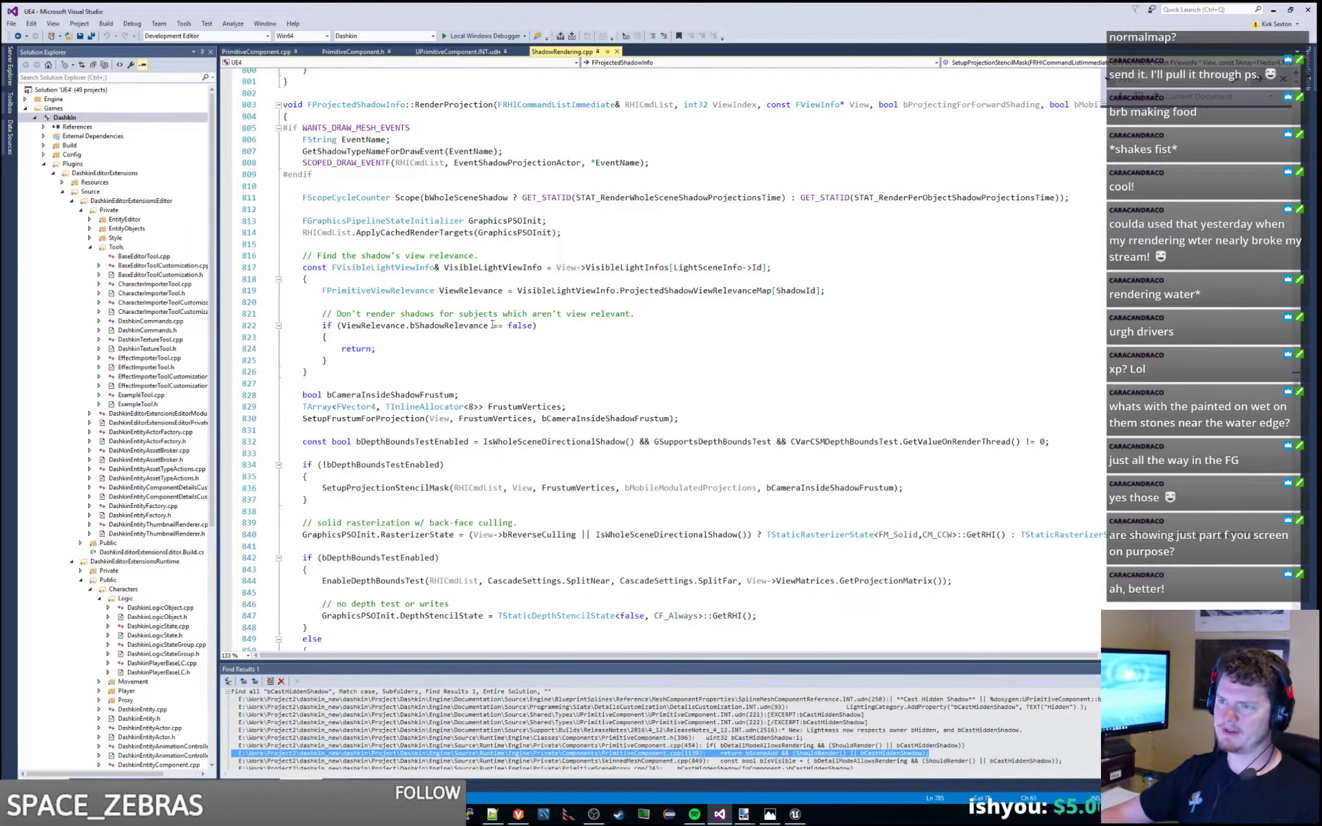
double_click(489, 199)
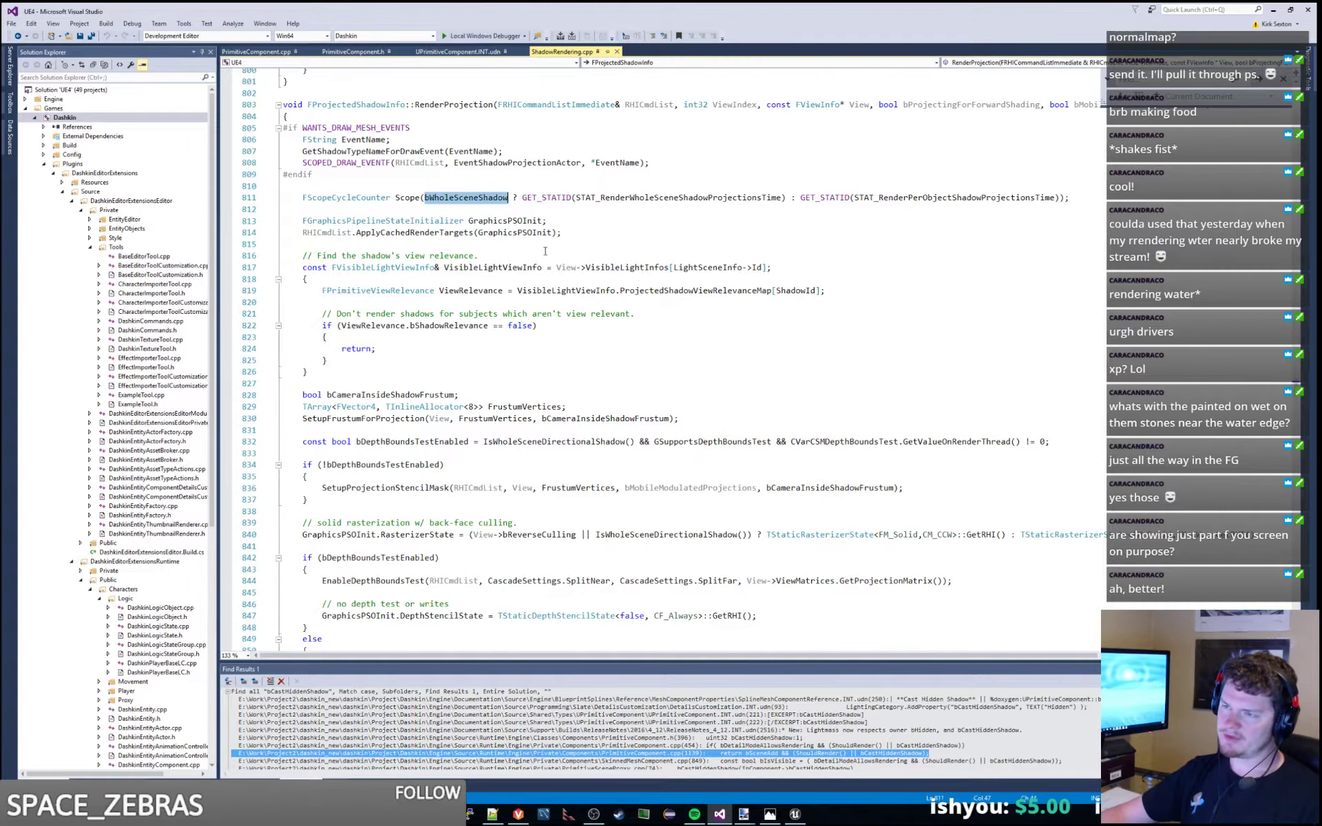
double_click(666, 199)
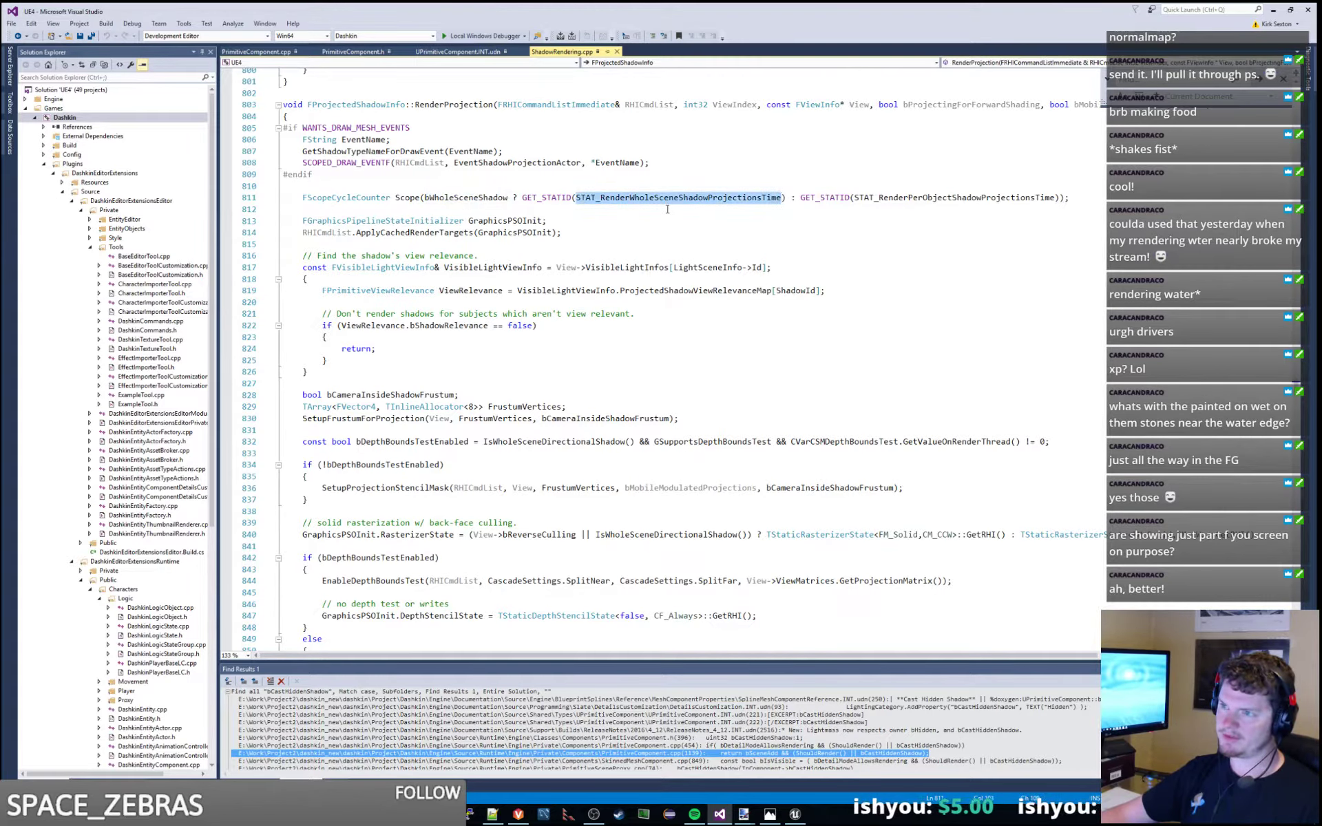
double_click(438, 234)
double_click(525, 233)
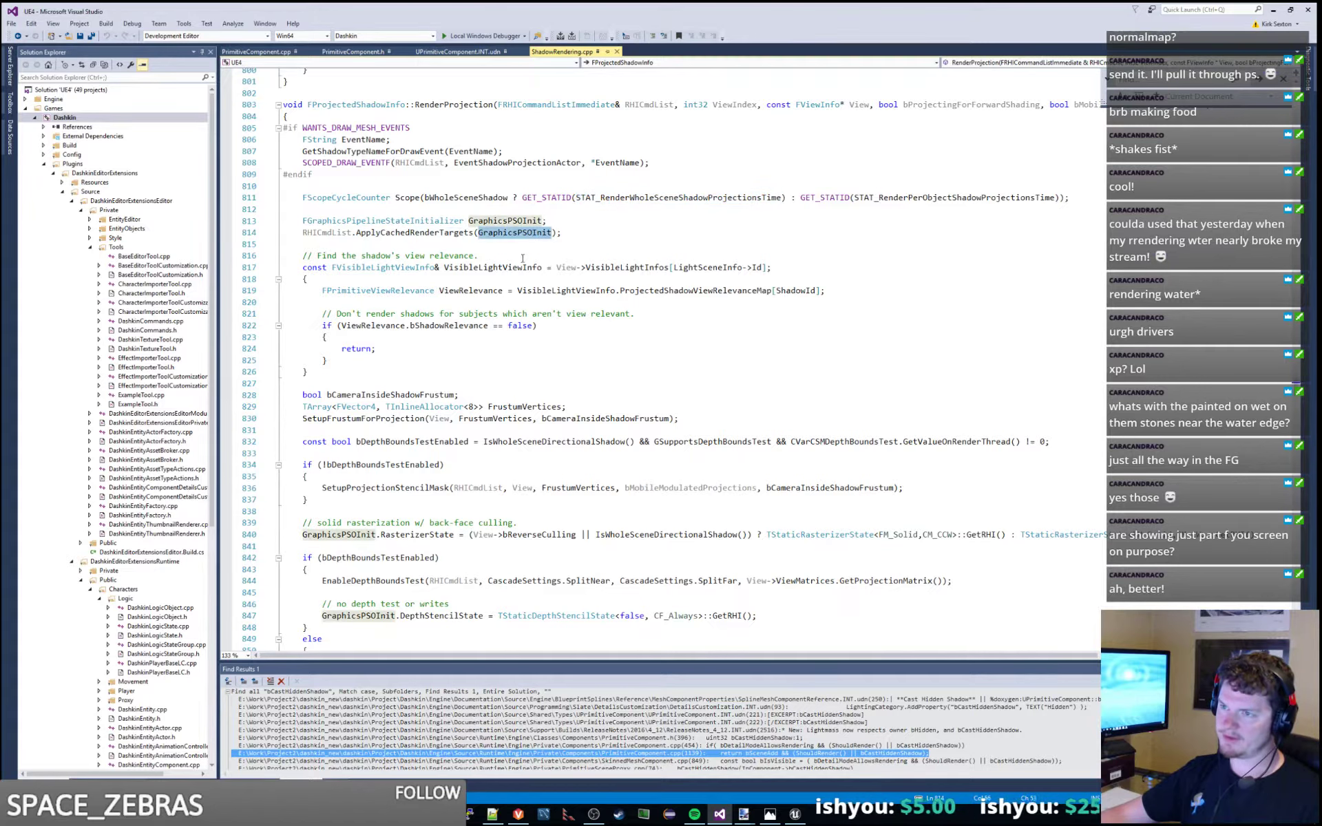
Trace the shadow view relevance check in RenderProjection and set a breakpoint on its return statement at line 824.
double_click(517, 268)
double_click(694, 291)
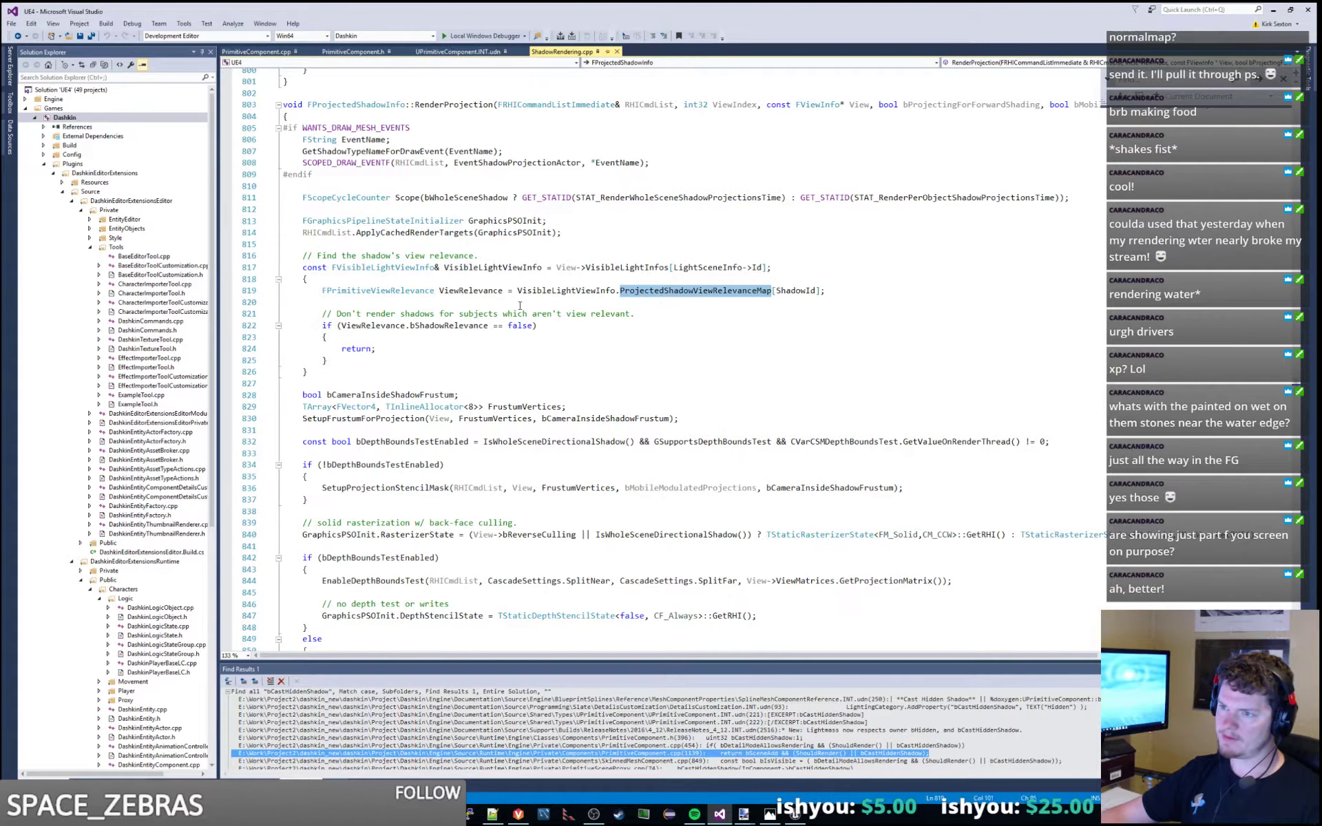
double_click(464, 325)
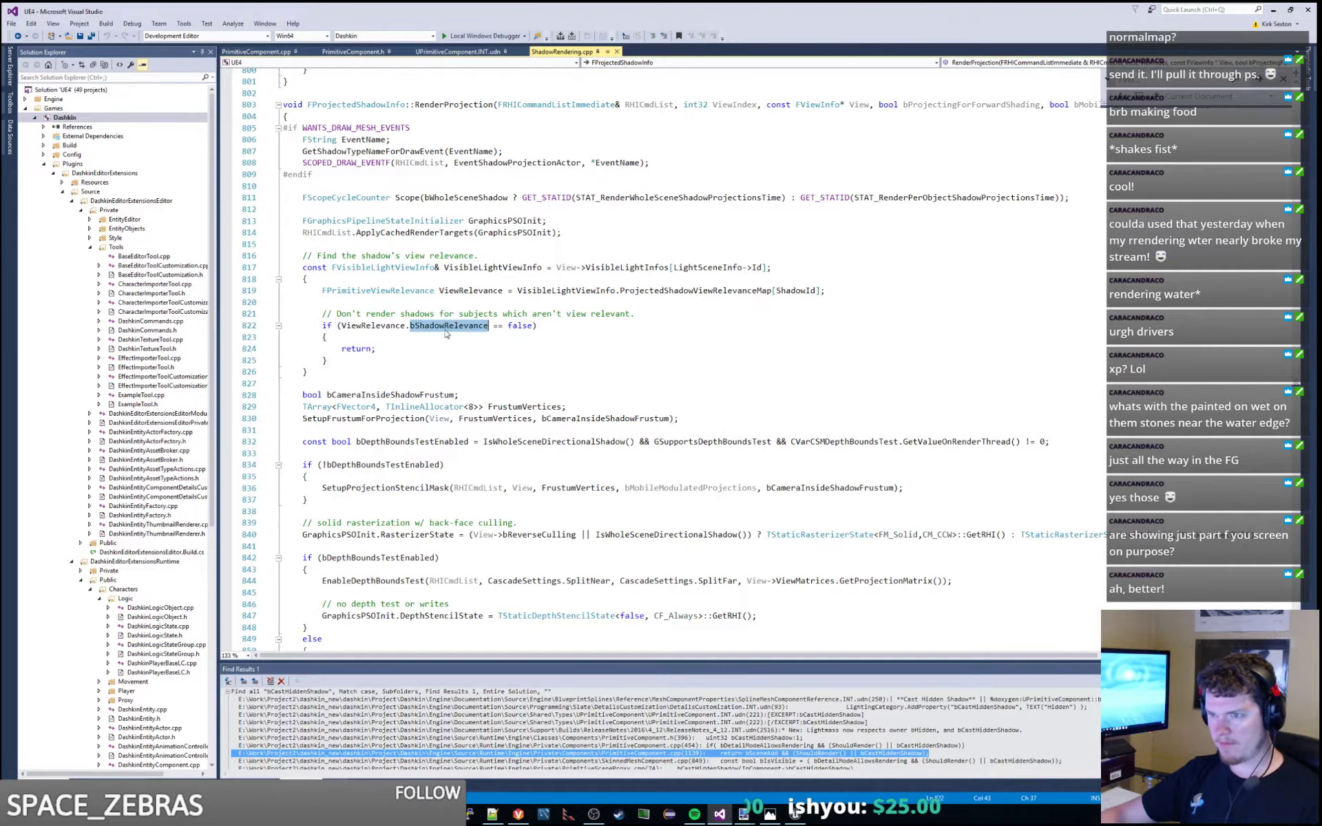
click(229, 349)
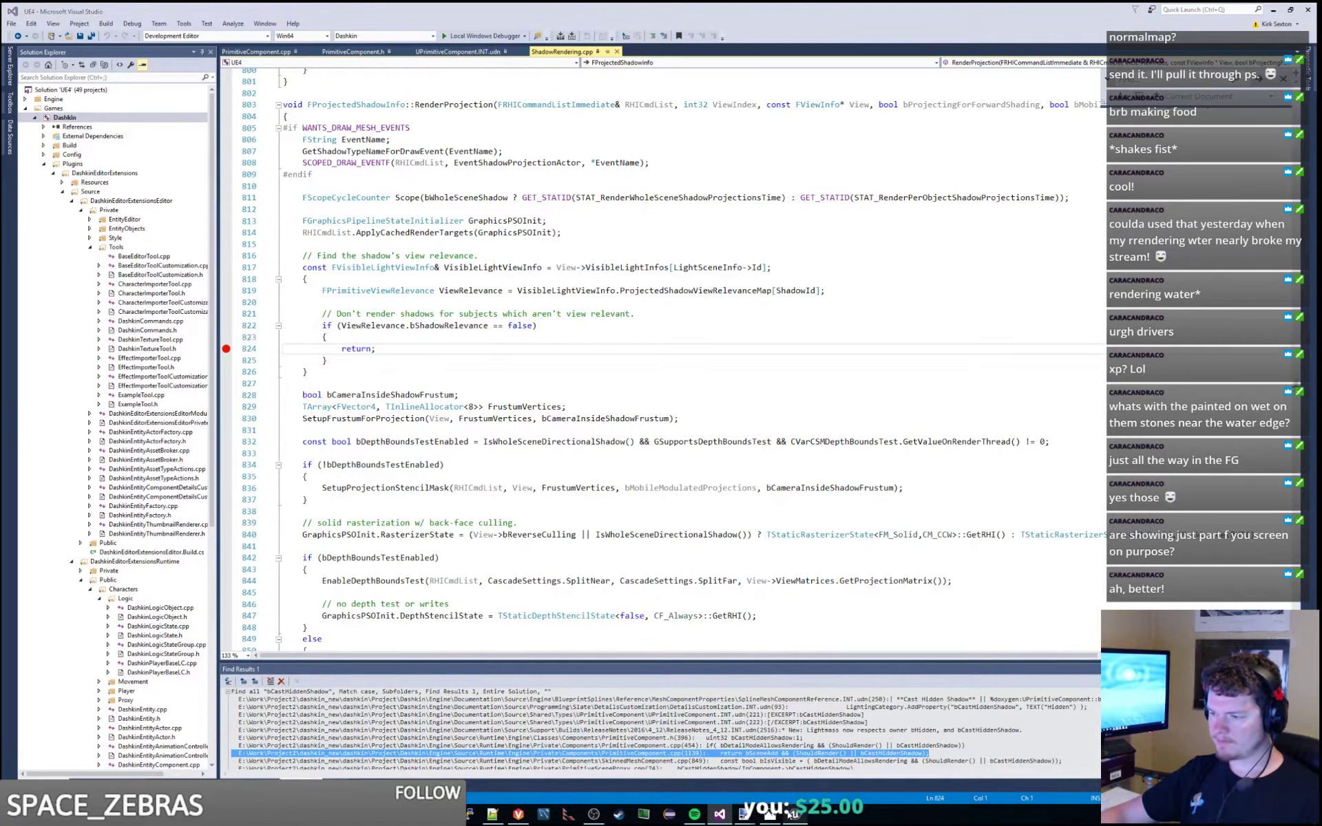
Switch to Unreal Editor, apply the pending changes to test_waterfall_material and test_water_surface_material, and save the modified assets.
key(alt+Tab)
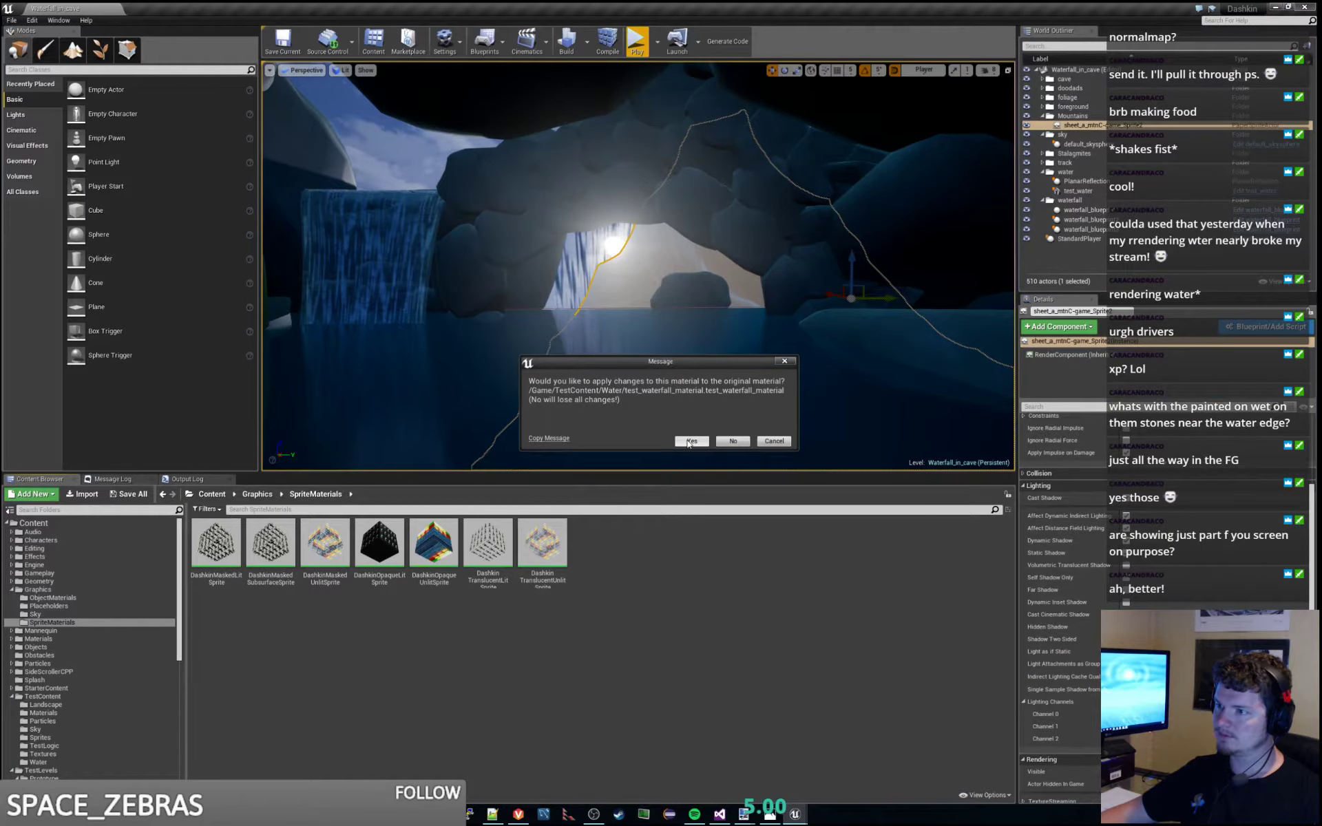
click(691, 441)
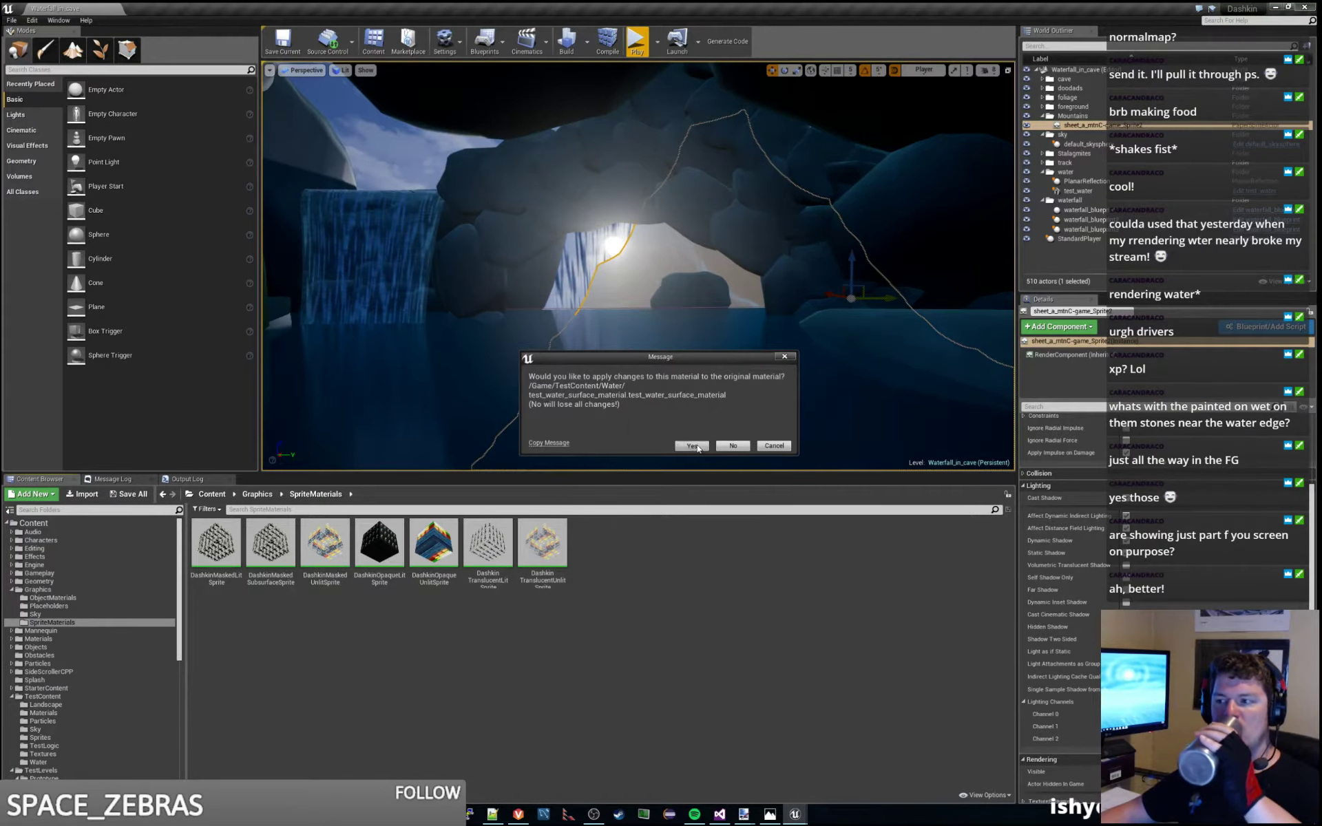
click(691, 446)
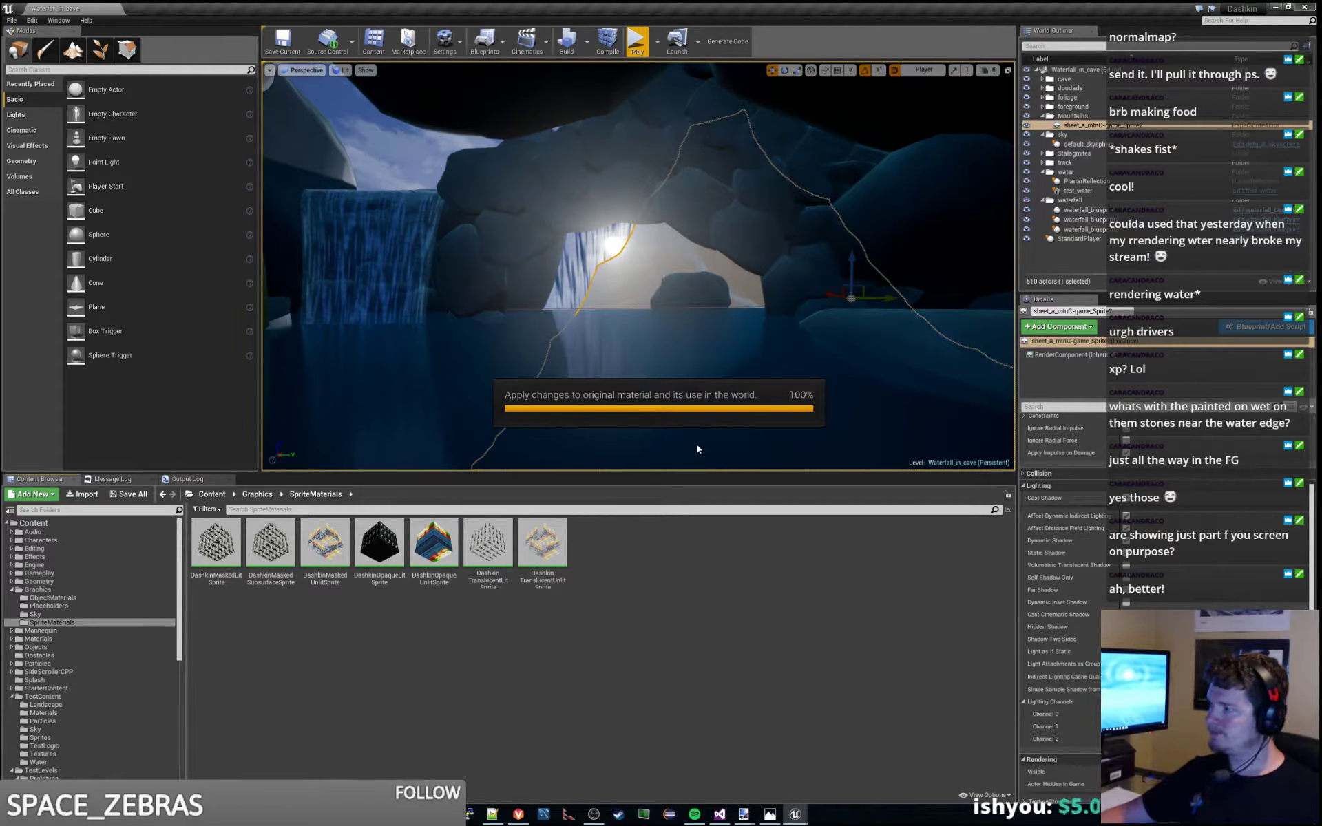
click(721, 510)
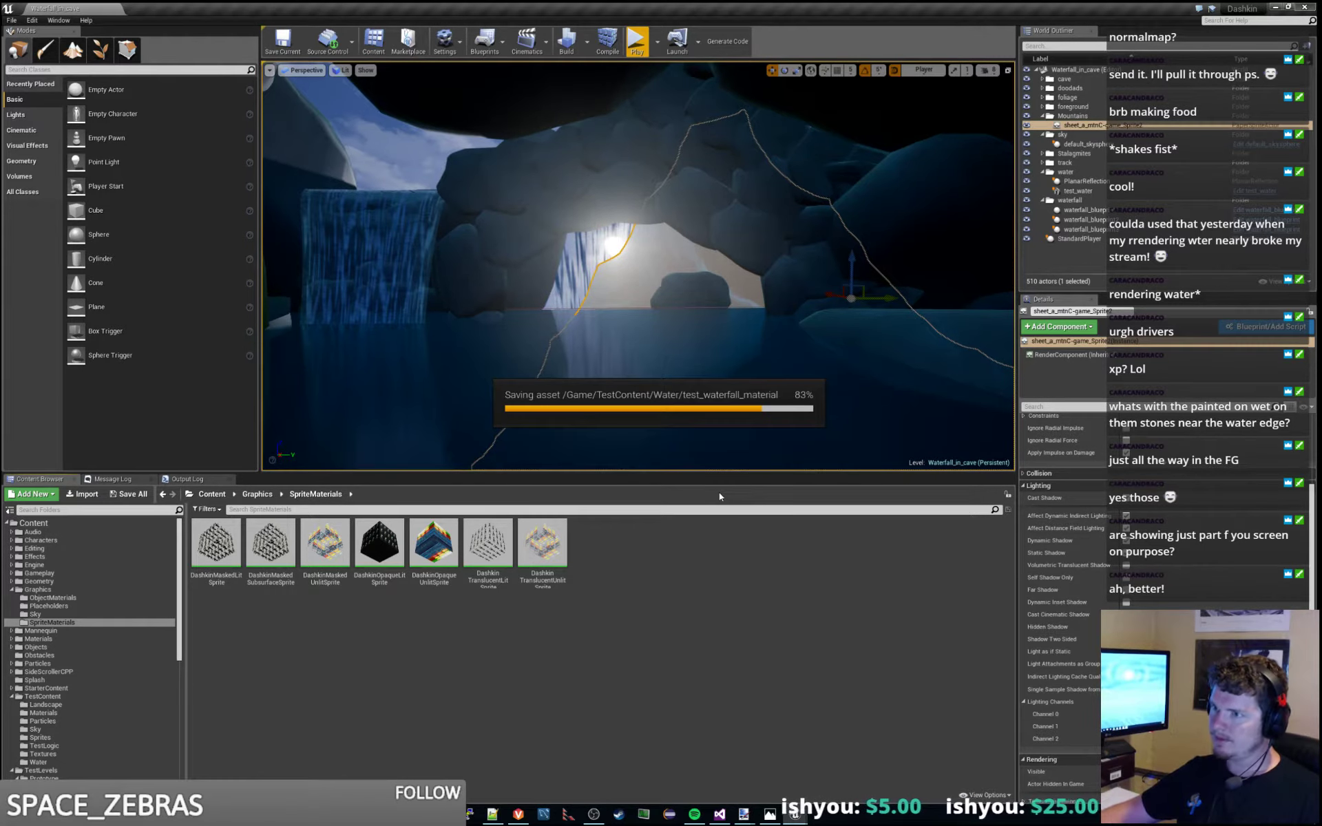
Switch to Visual Studio and launch the Dashkin project with the Local Windows Debugger.
key(alt+Tab)
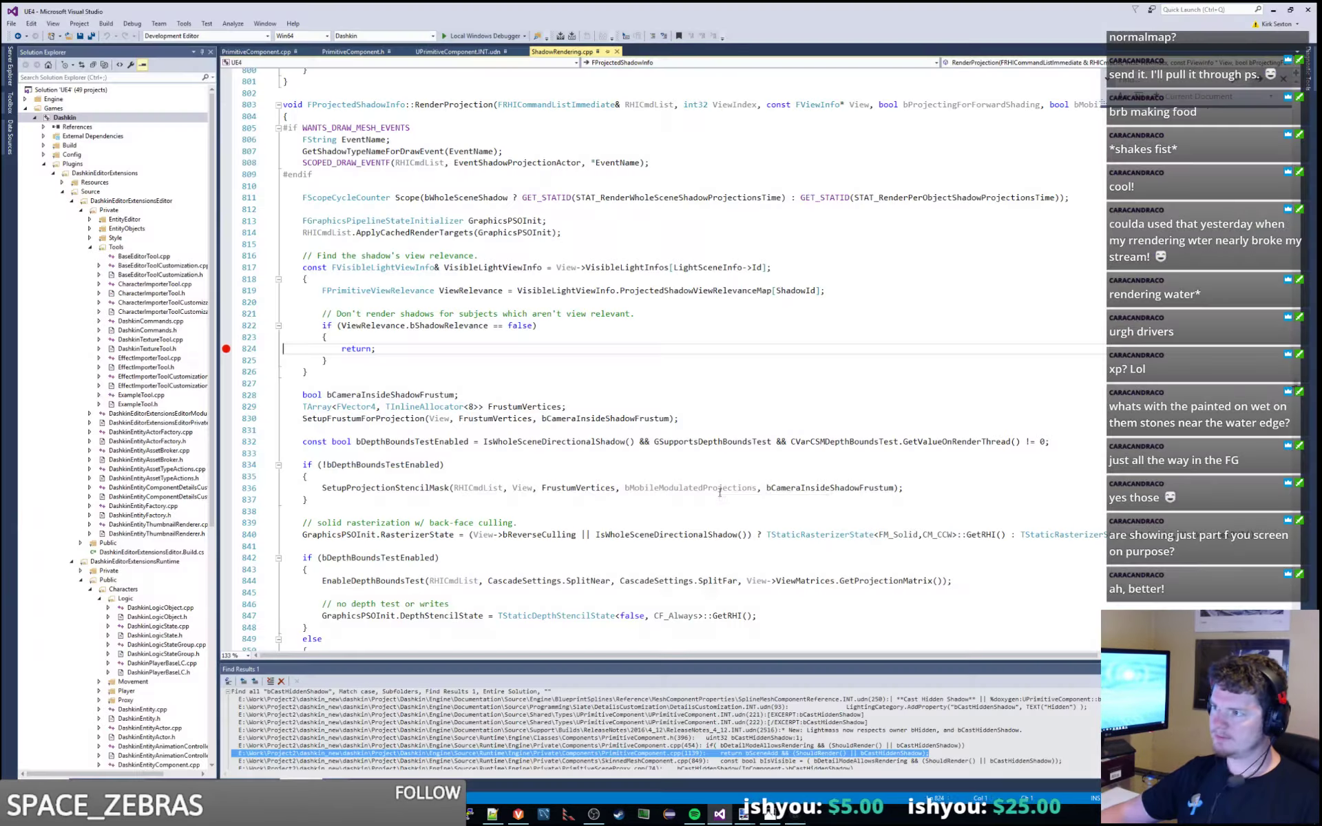
click(470, 37)
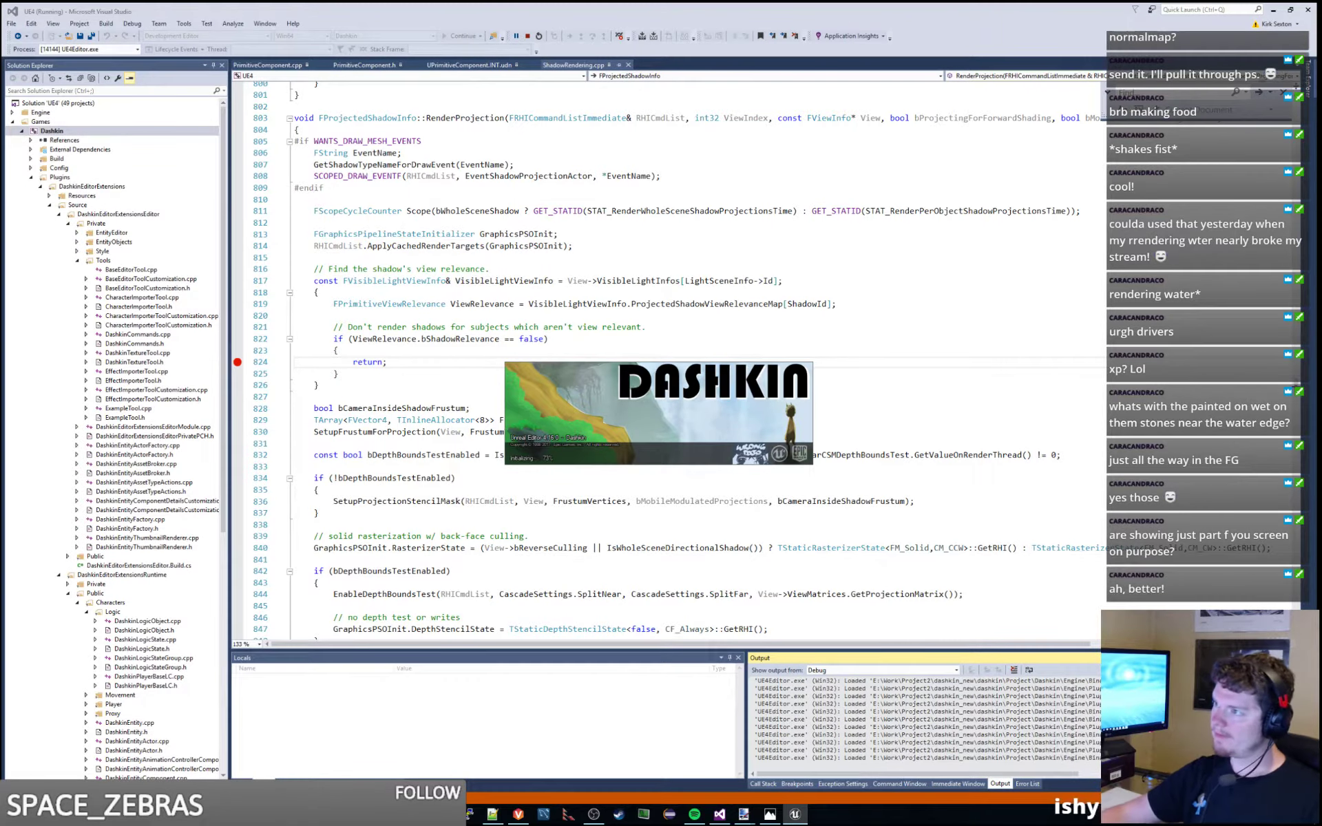
scroll(661, 344, up, 3)
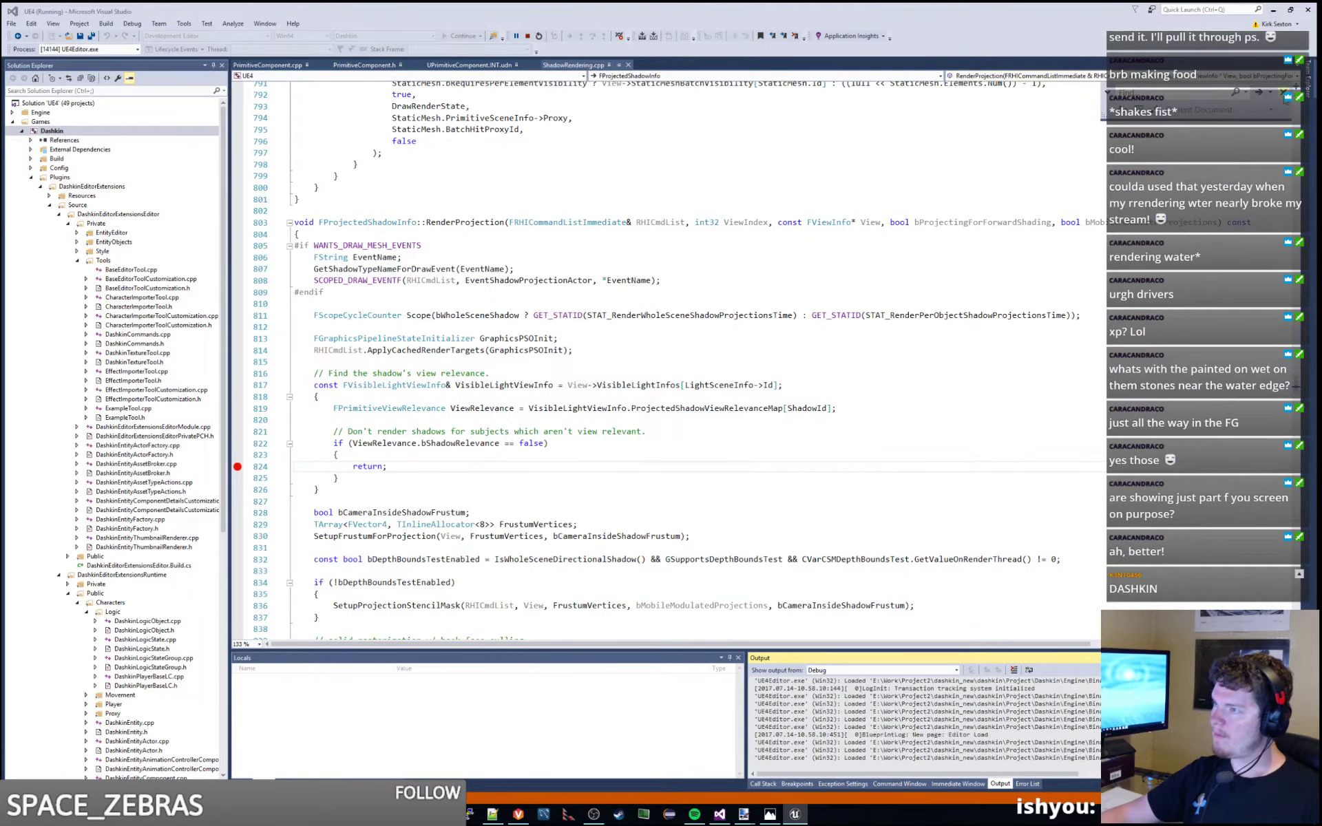
scroll(1070, 280, down, 1)
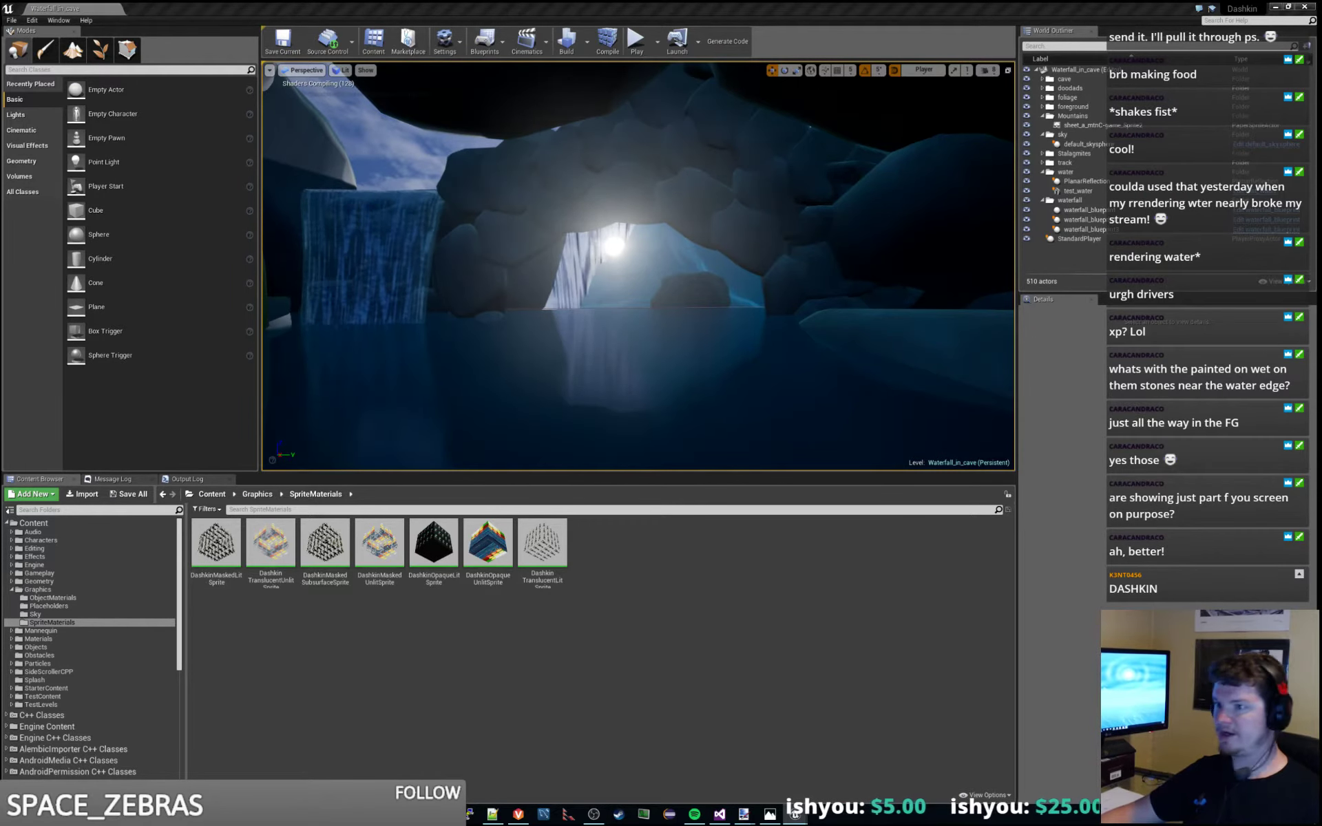
Select the mountain sprite behind the cave opening, then play-test the level by running the character toward the waterfalls and stop.
click(679, 245)
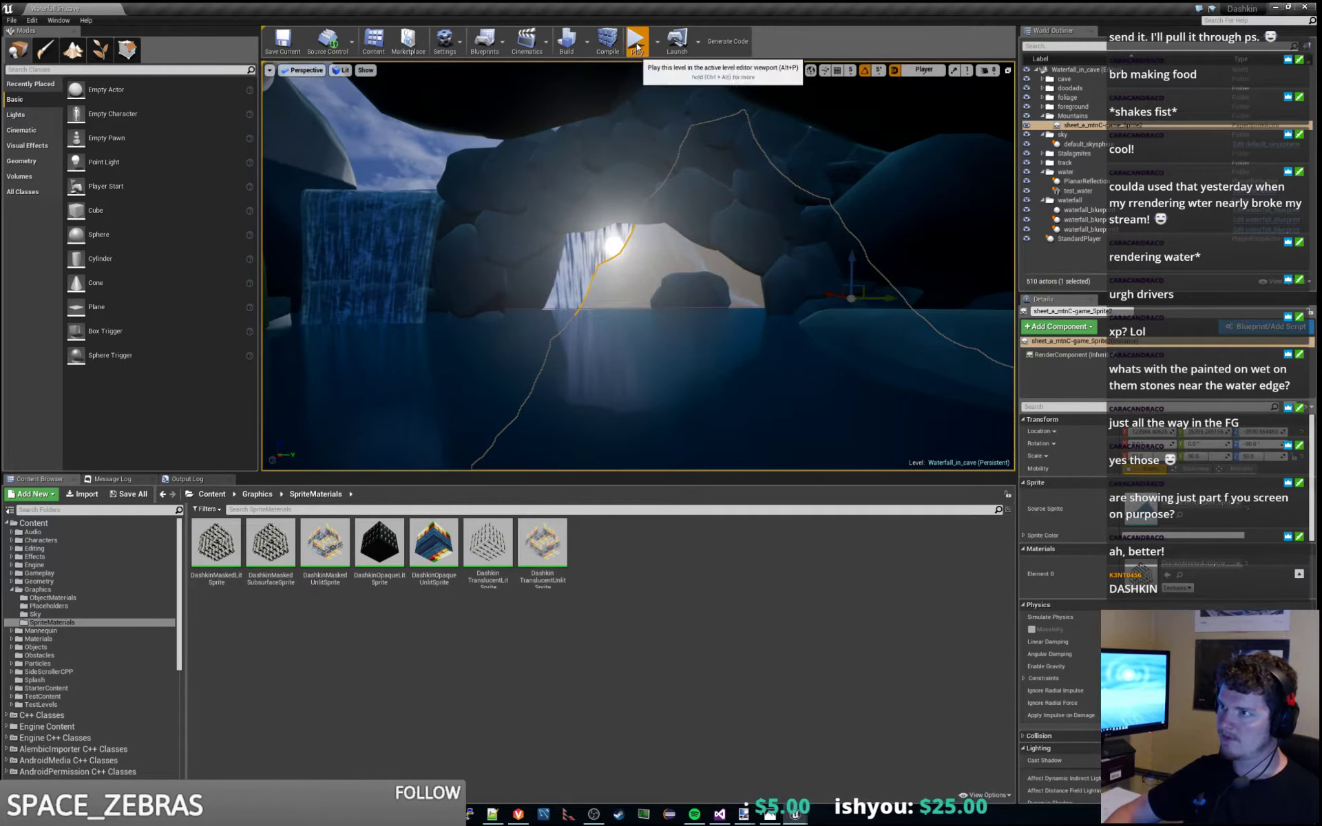
click(637, 43)
key(d)
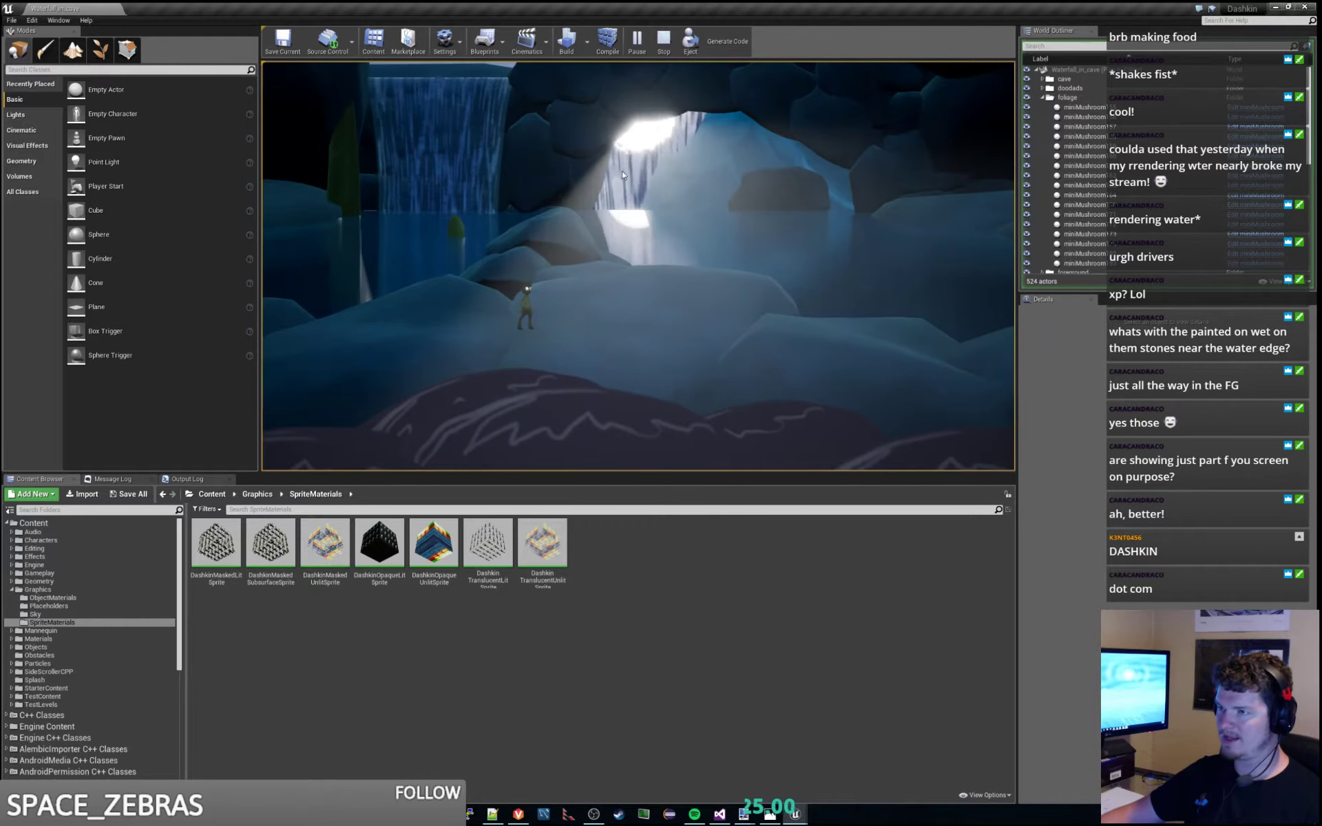
key(Escape)
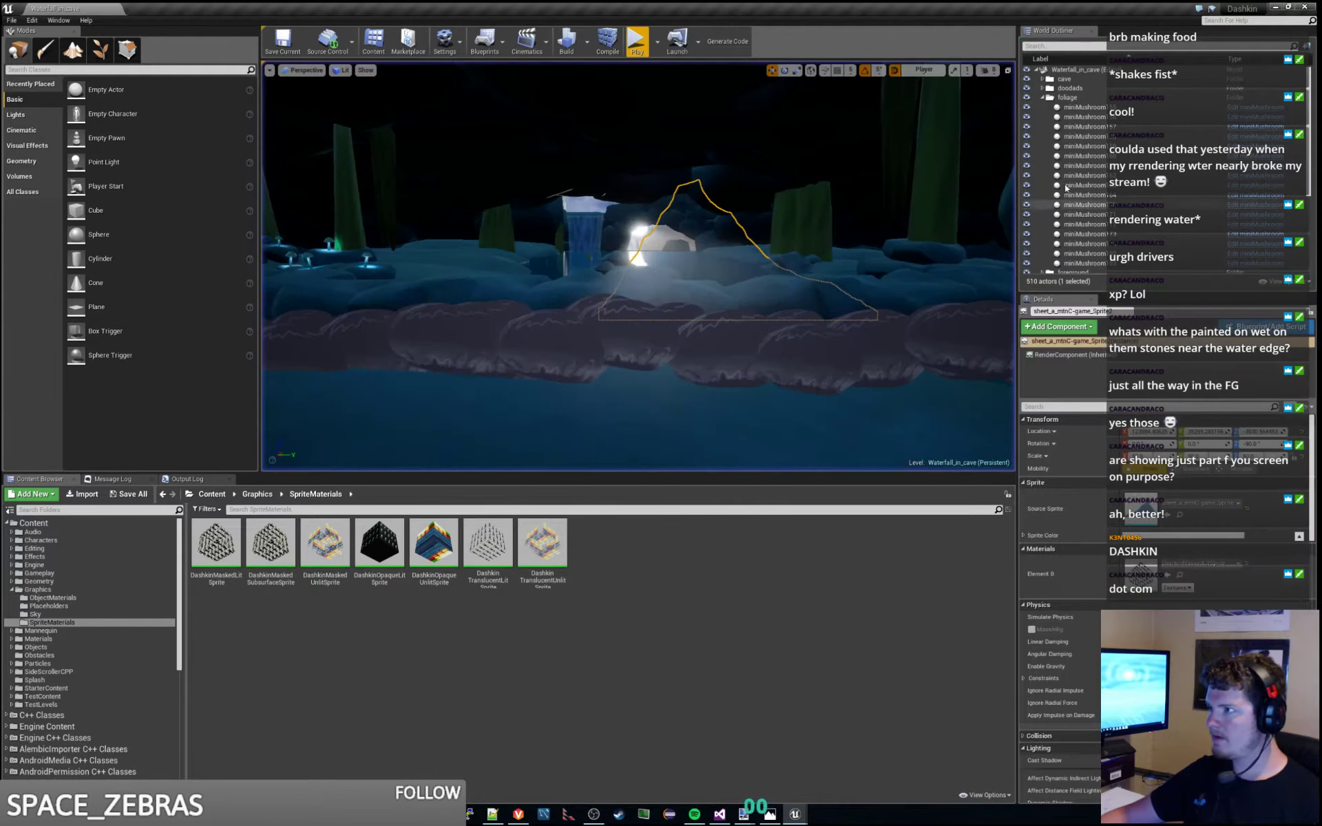
Toggle Volumetric Translucent Shadow on the WaterfallMesh component of waterfall_blueprint3.
click(1043, 97)
click(1104, 230)
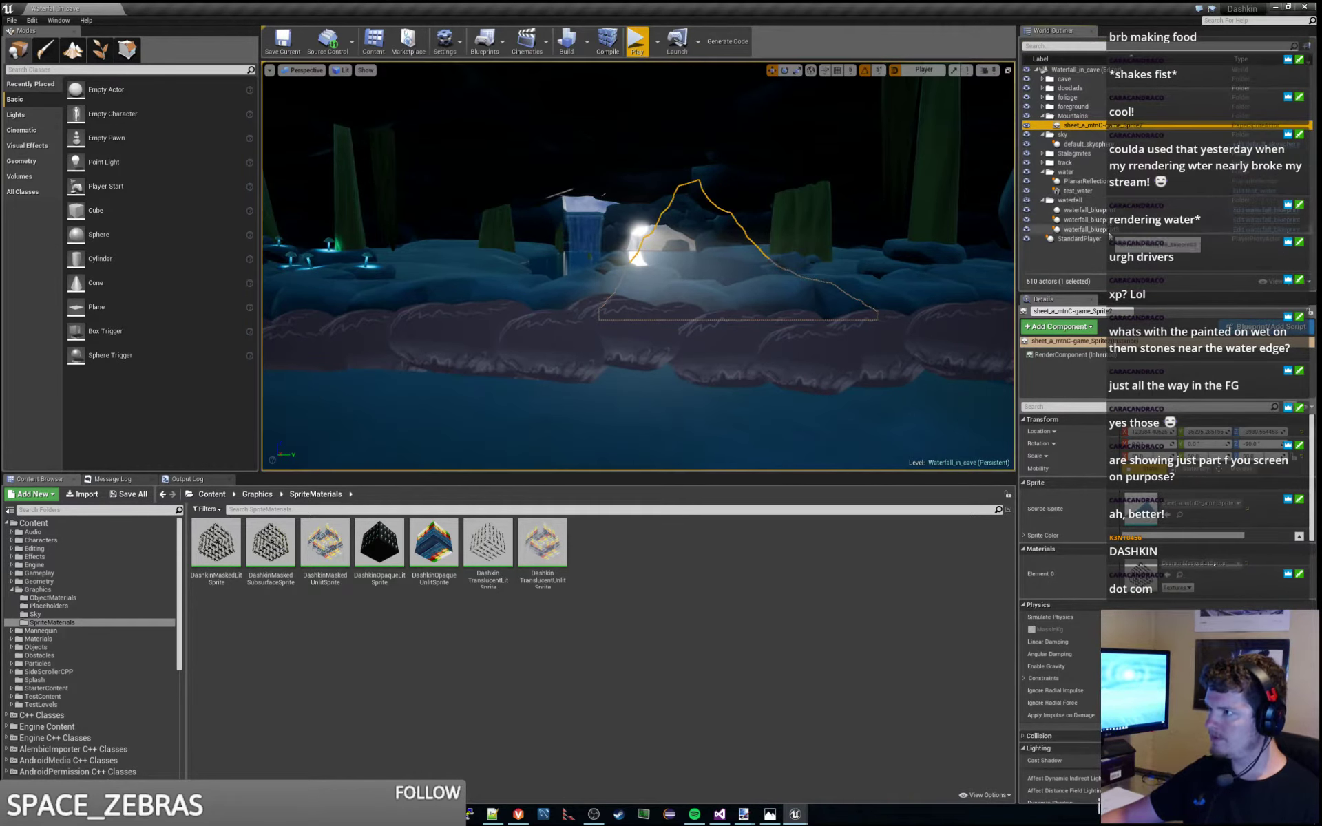
scroll(1212, 547, down, 2)
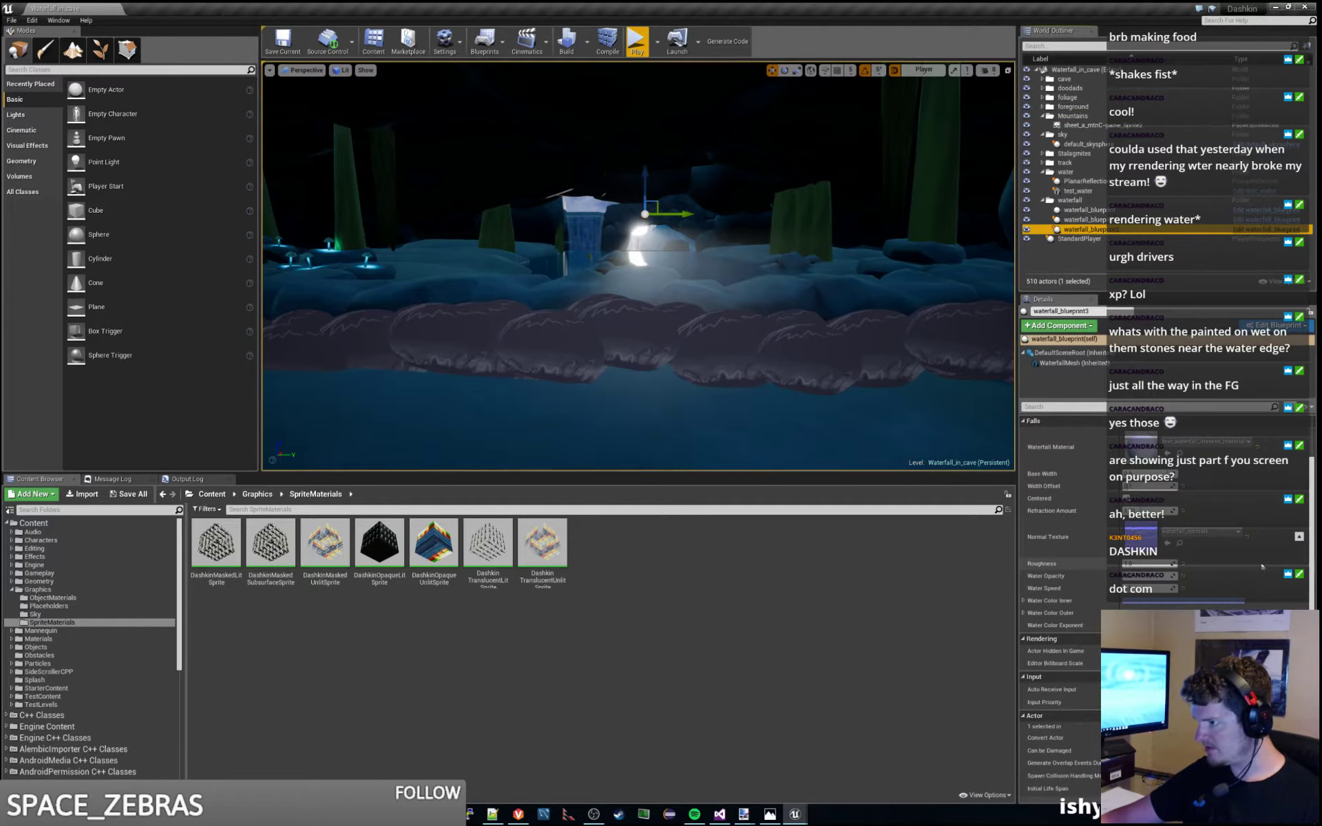
click(1102, 365)
scroll(1239, 573, down, 5)
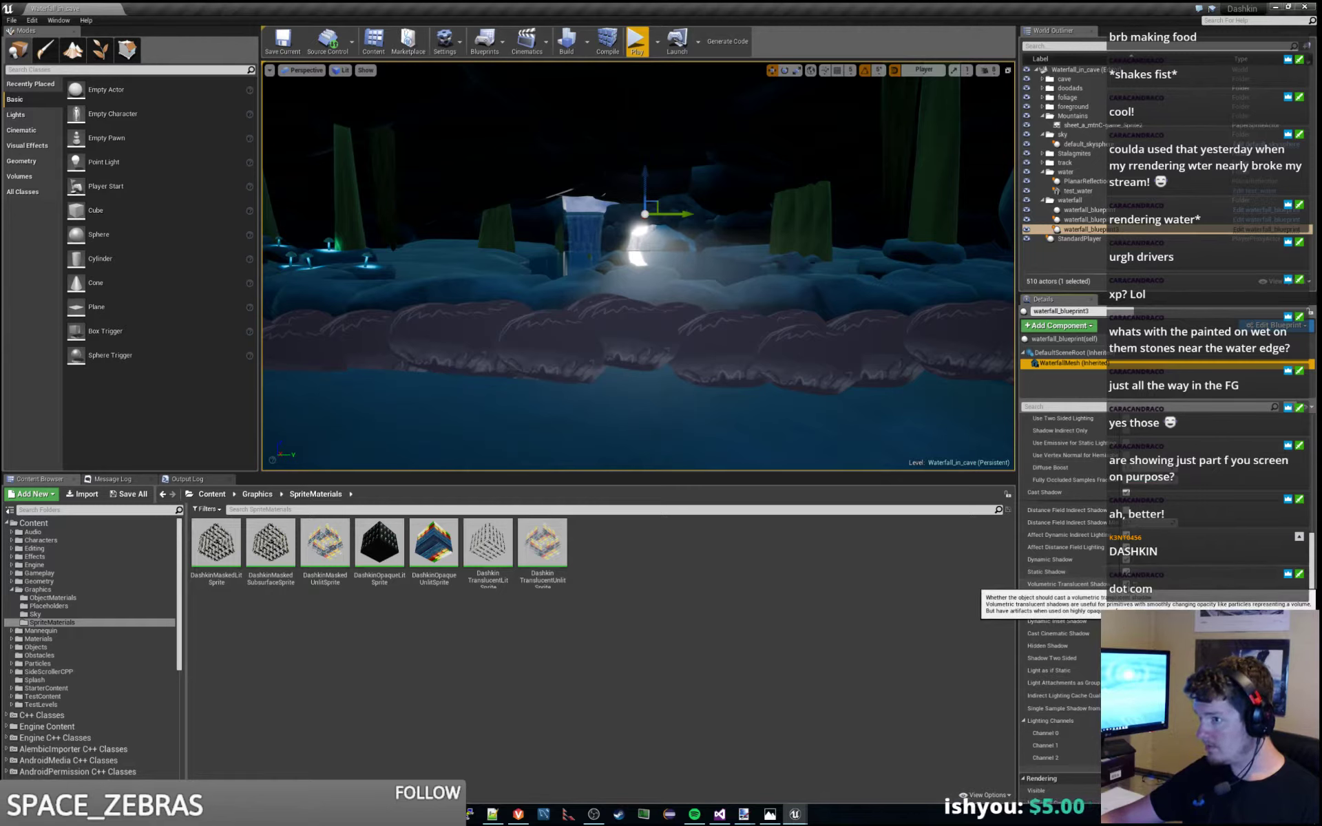
click(1126, 584)
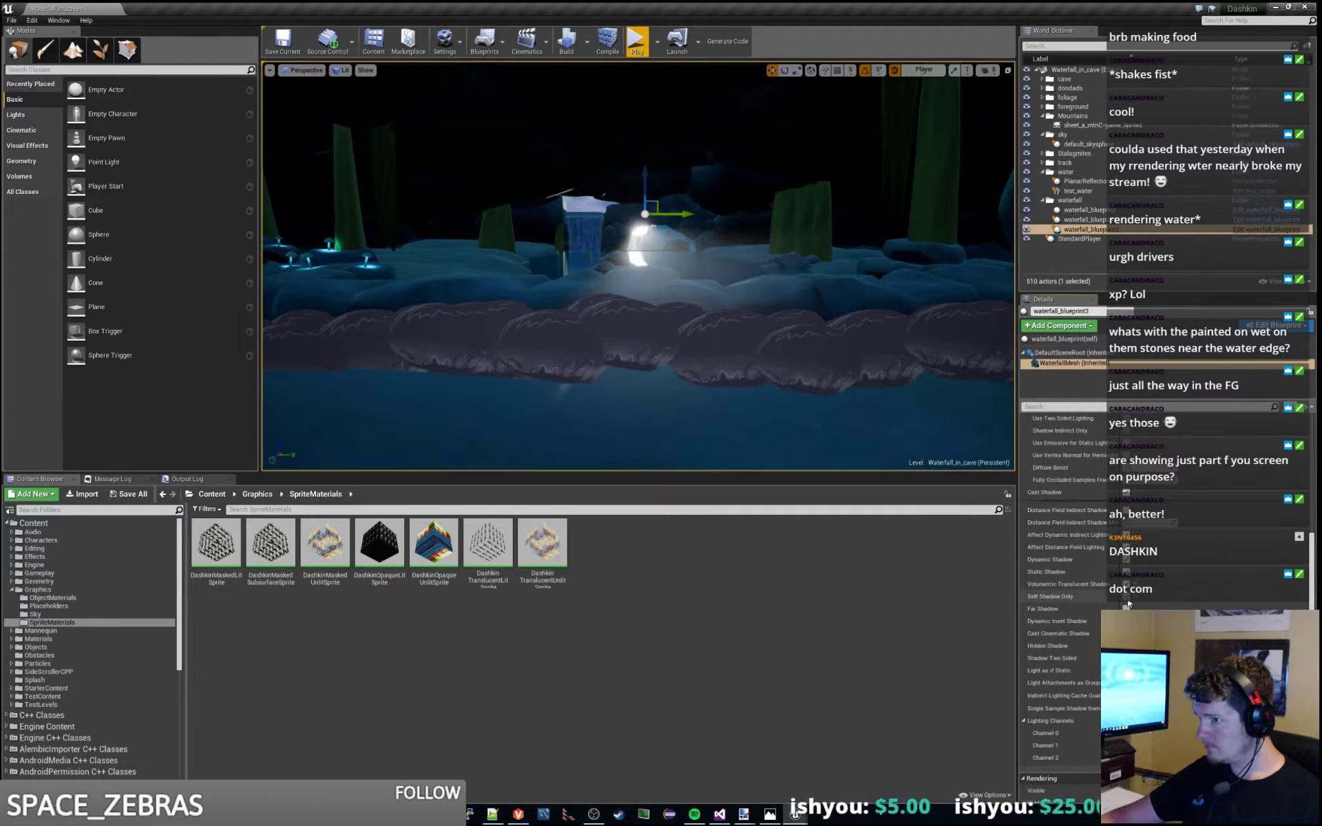
Make the WaterfallMesh component of waterfall_blueprint3 visible and inspect it up close in the viewport.
scroll(1126, 598, down, 6)
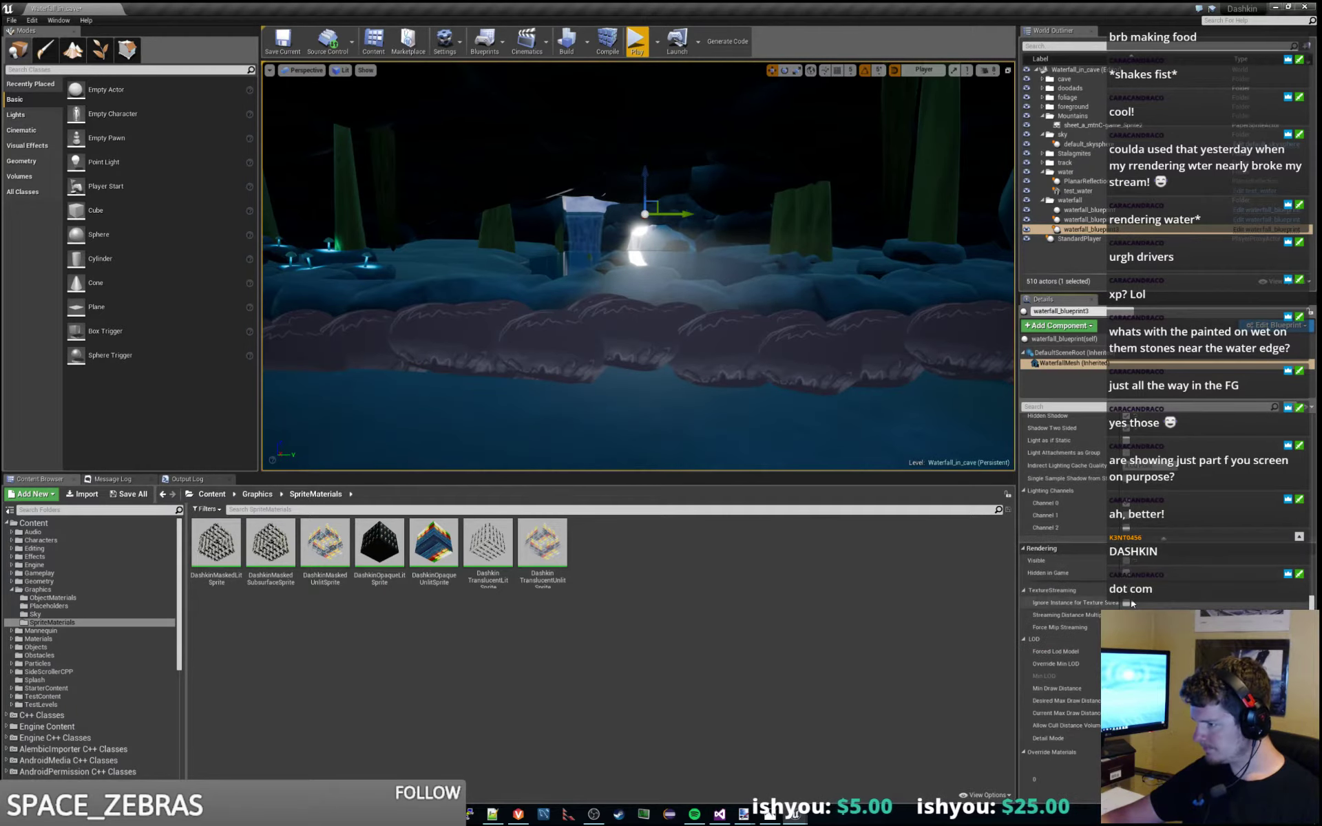
click(1126, 563)
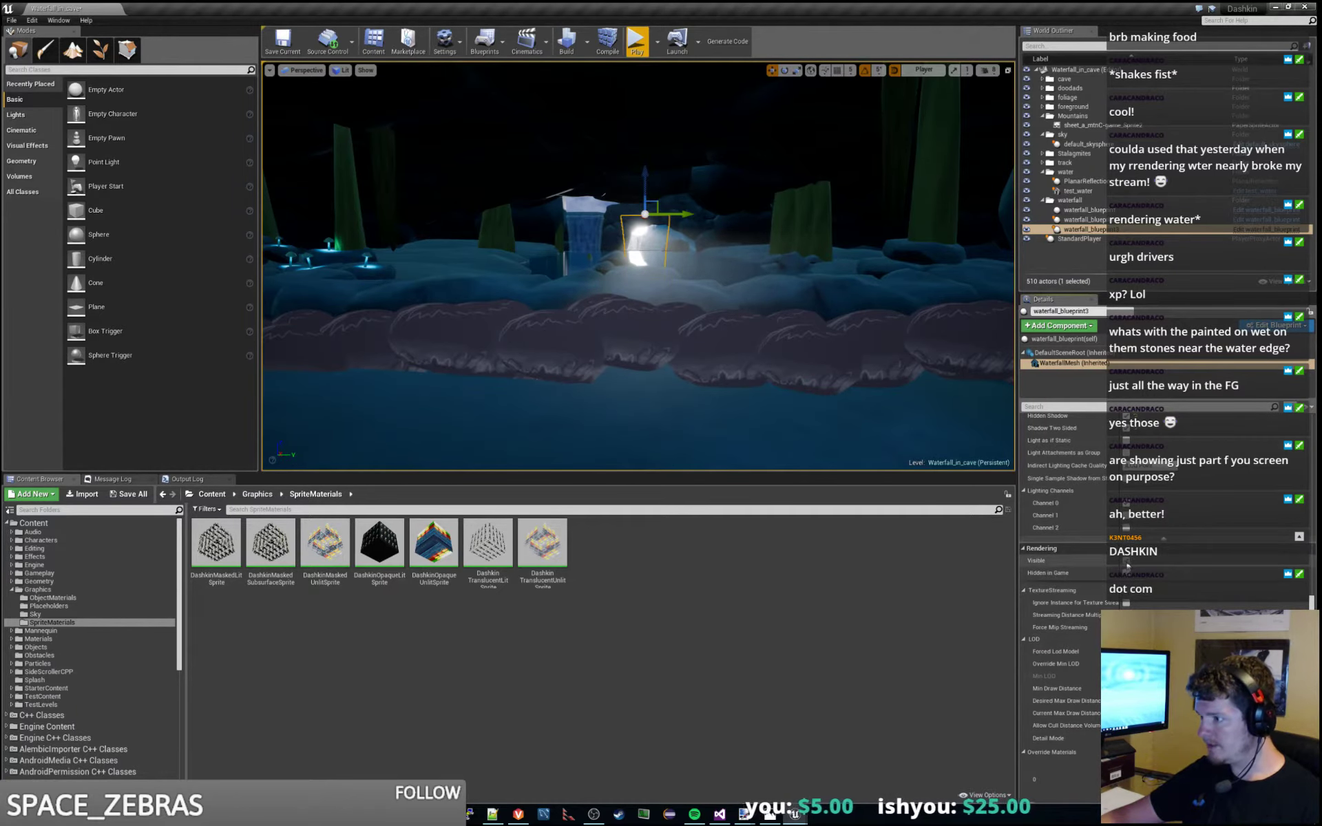
key(w)
mouse_move(772, 259)
right_down()
mouse_move(724, 214)
mouse_move(772, 227)
mouse_move(748, 237)
mouse_move(750, 257)
mouse_move(757, 248)
right_up()
key(w)
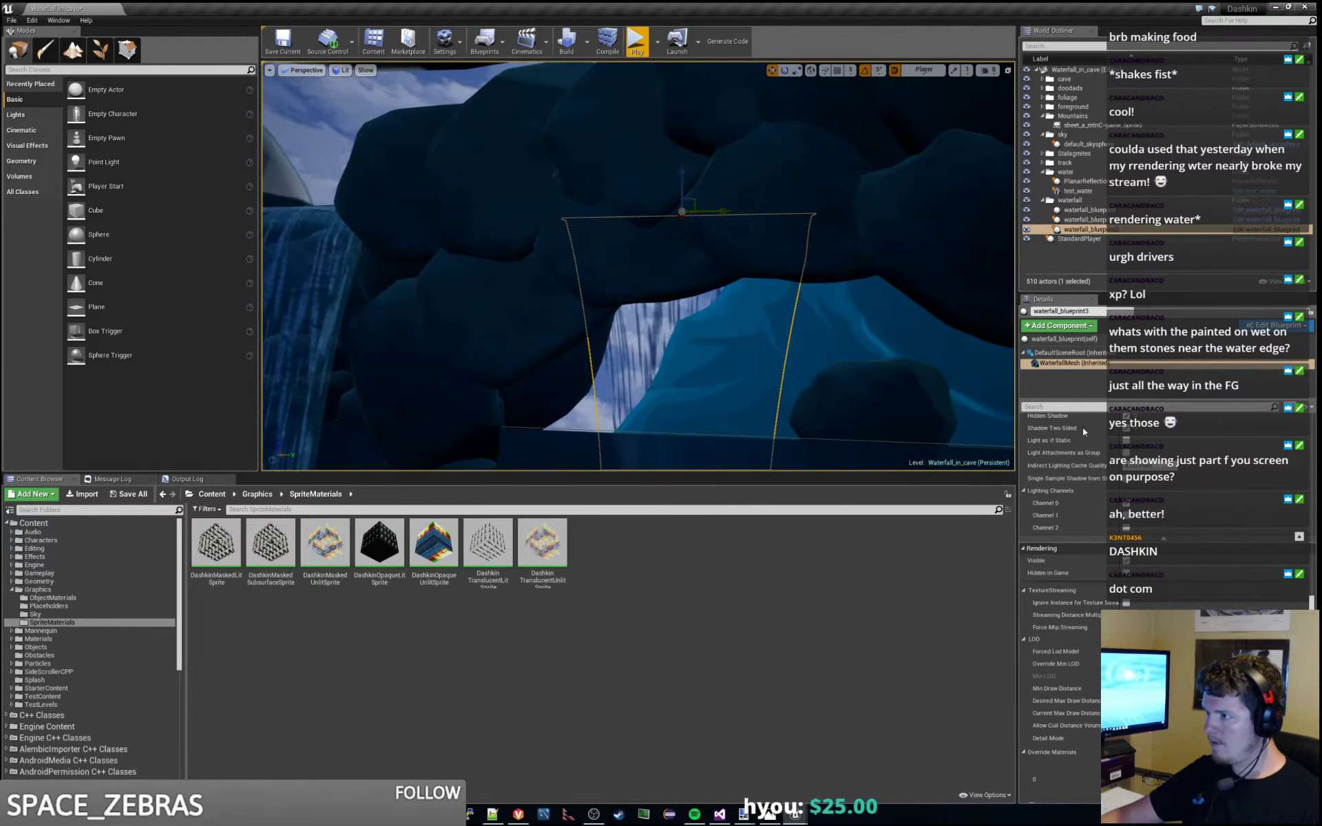
Review the waterfall mesh's lighting settings, then play-test the level again to check the light through the waterfall and stop.
scroll(1064, 551, up, 3)
scroll(1102, 544, up, 2)
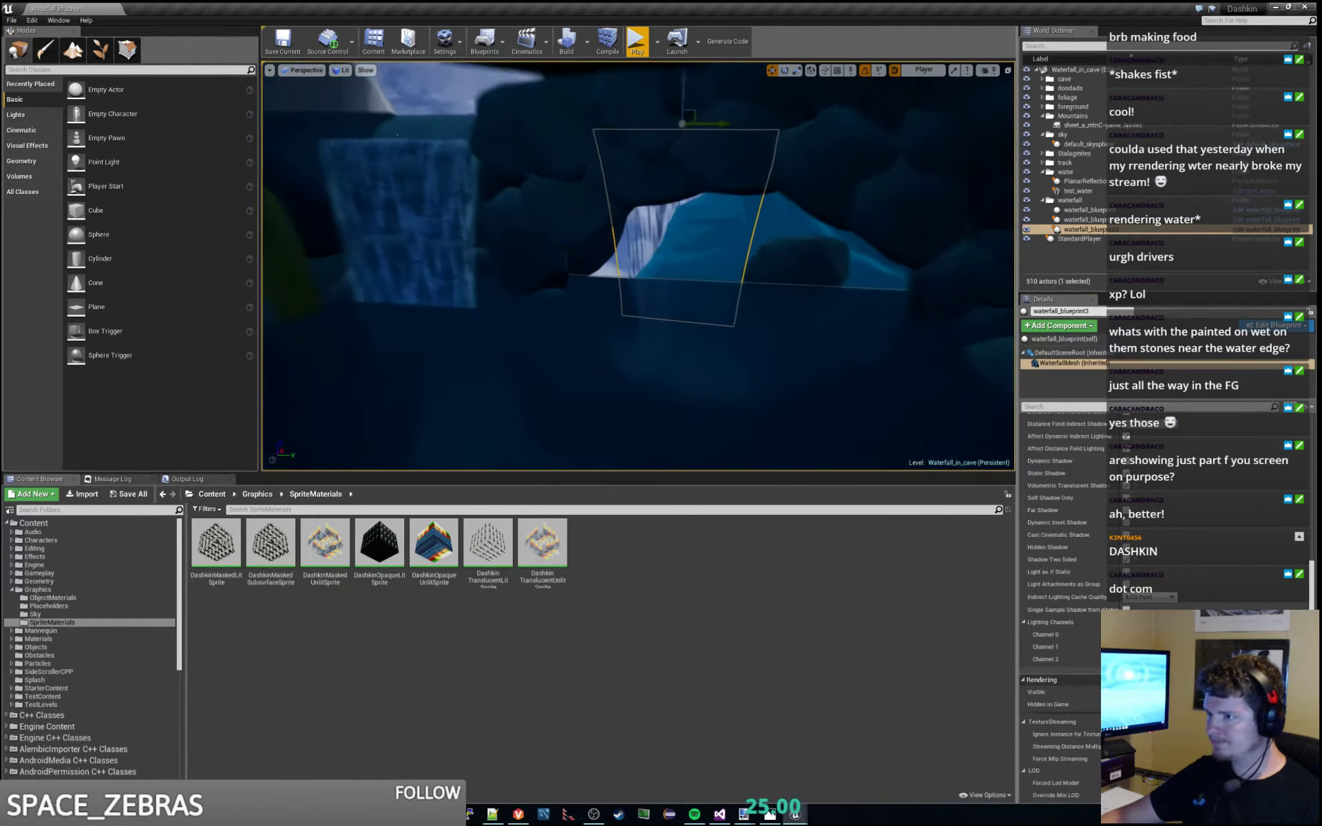
click(637, 42)
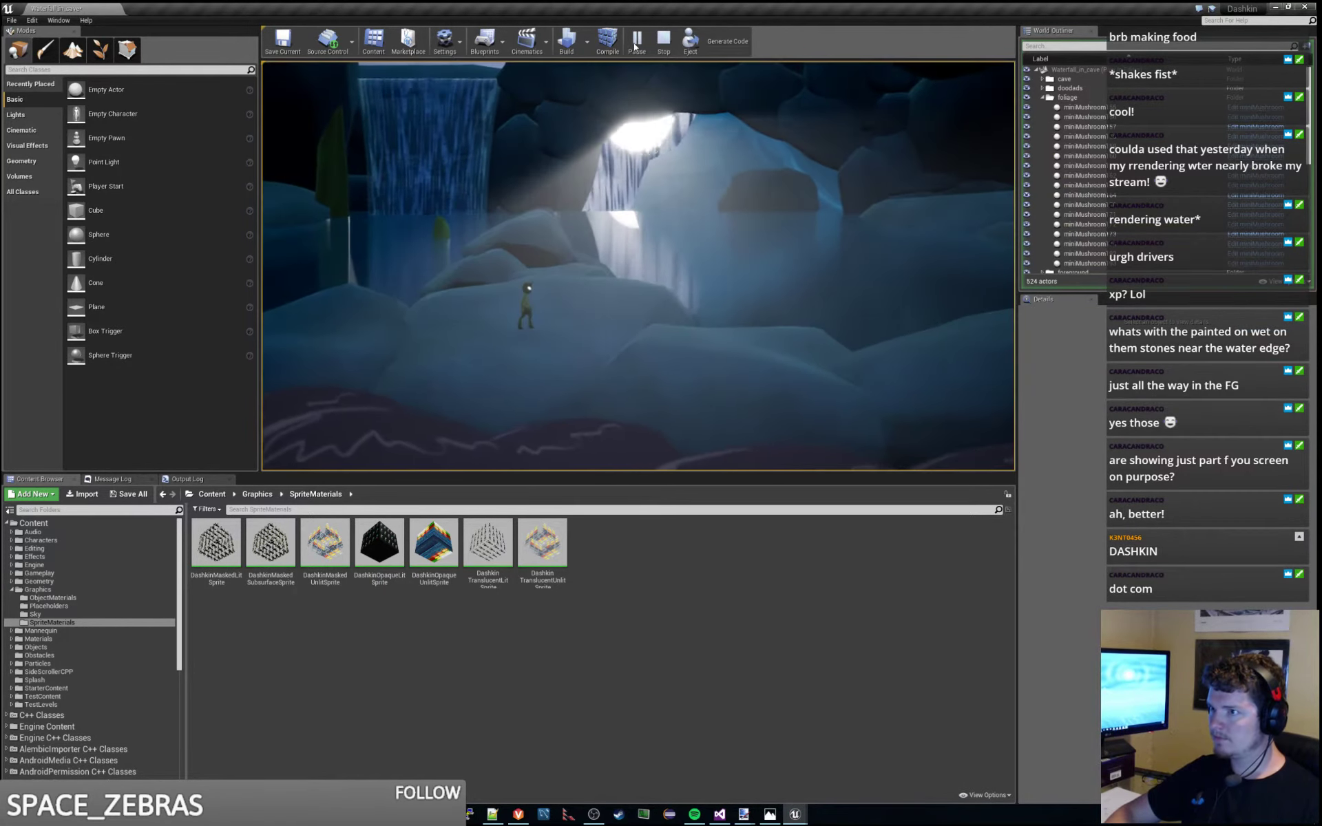
key(Escape)
Focus the viewport on waterfall_blueprint3 and inspect its placement relative to the mountain sprite from outside the cave.
key(f)
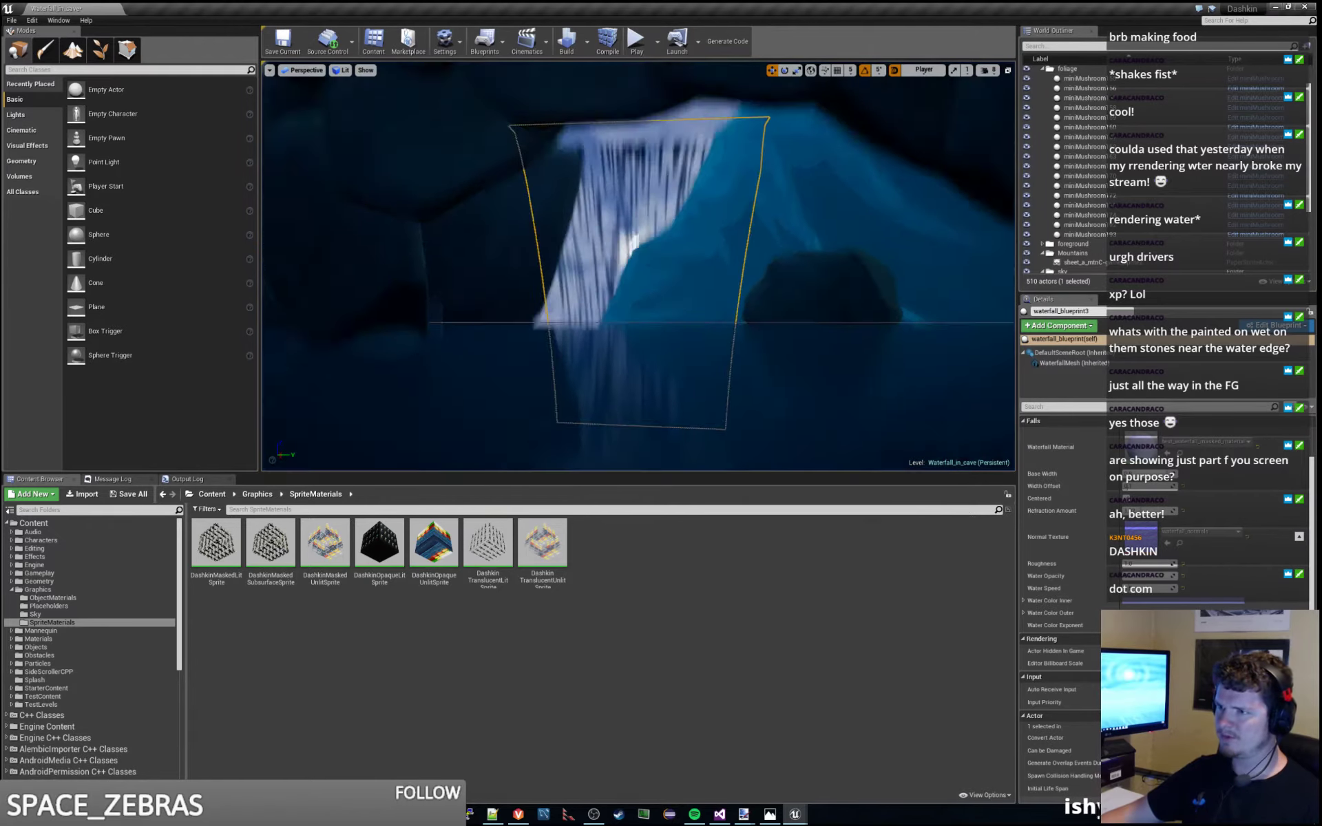
right_drag(638, 266, 440, 268)
key(s)
right_drag(951, 190, 998, 190)
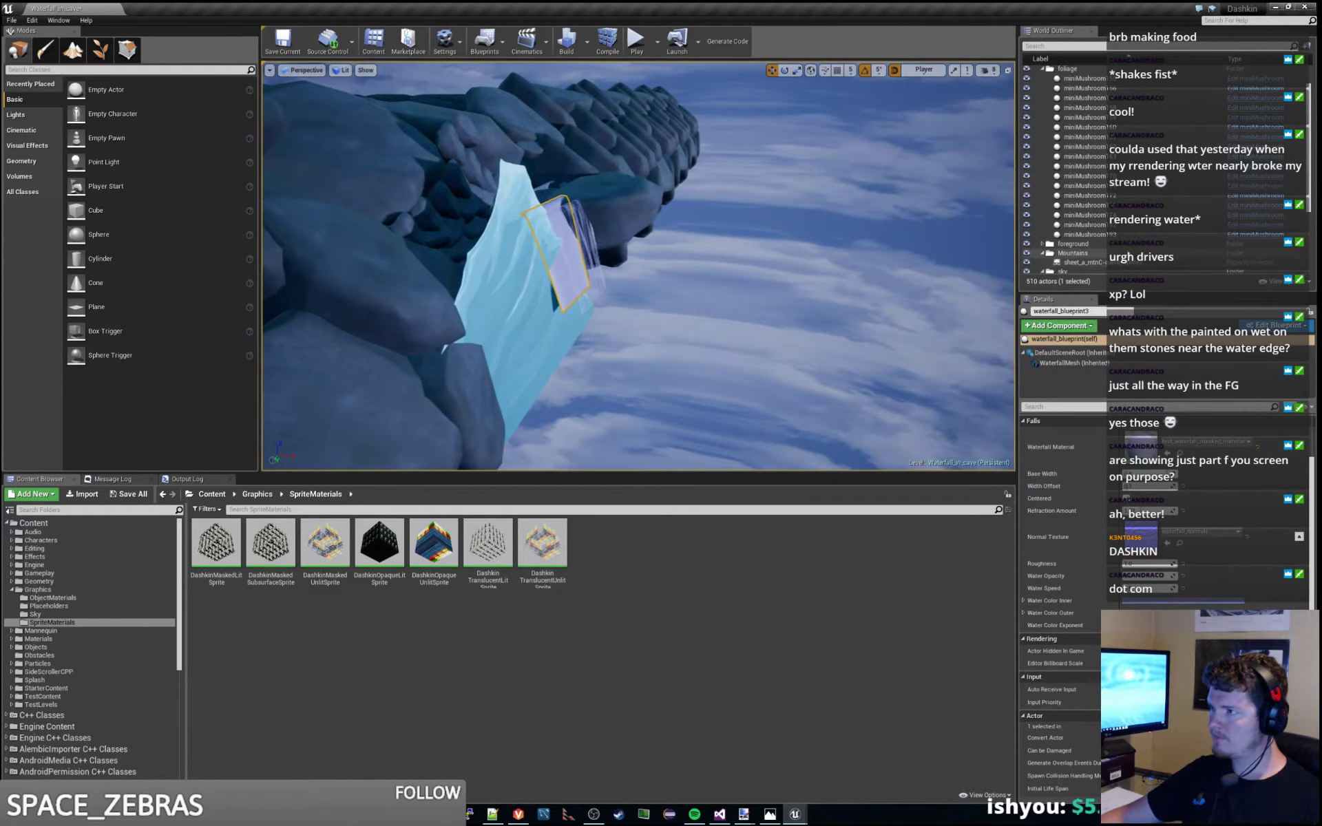
Select waterfall_blueprint3 and inspect the line from its mesh toward the sun outside the cave.
scroll(1126, 248, down, 4)
click(1116, 258)
right_drag(992, 262, 957, 231)
right_drag(518, 223, 518, 209)
key(w)
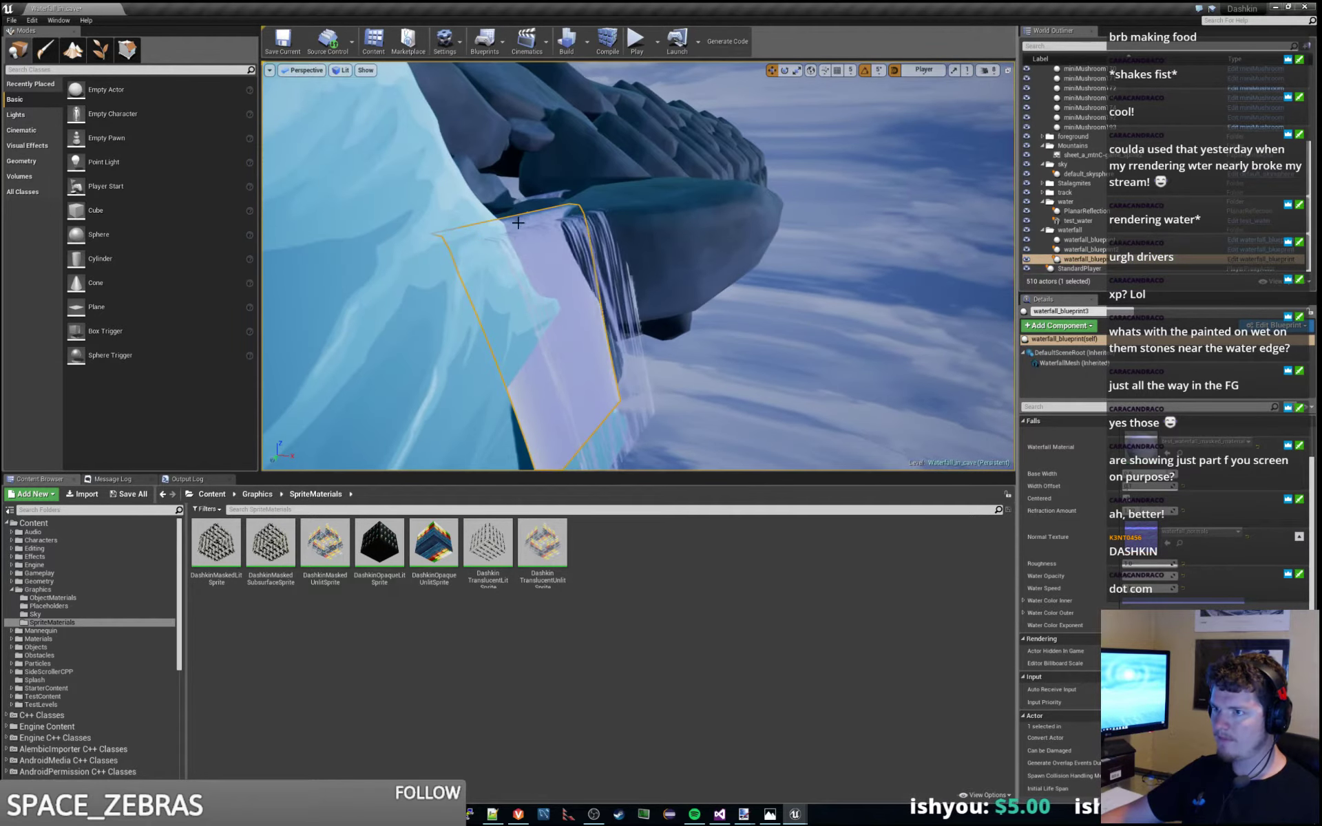
drag(555, 218, 847, 239)
key(w)
right_drag(847, 239, 814, 250)
key(d)
Review the lighting and shadow settings of waterfall_blueprint3's WaterfallMesh component, and inspect the outward-facing side of the mesh.
scroll(1213, 572, up, 2)
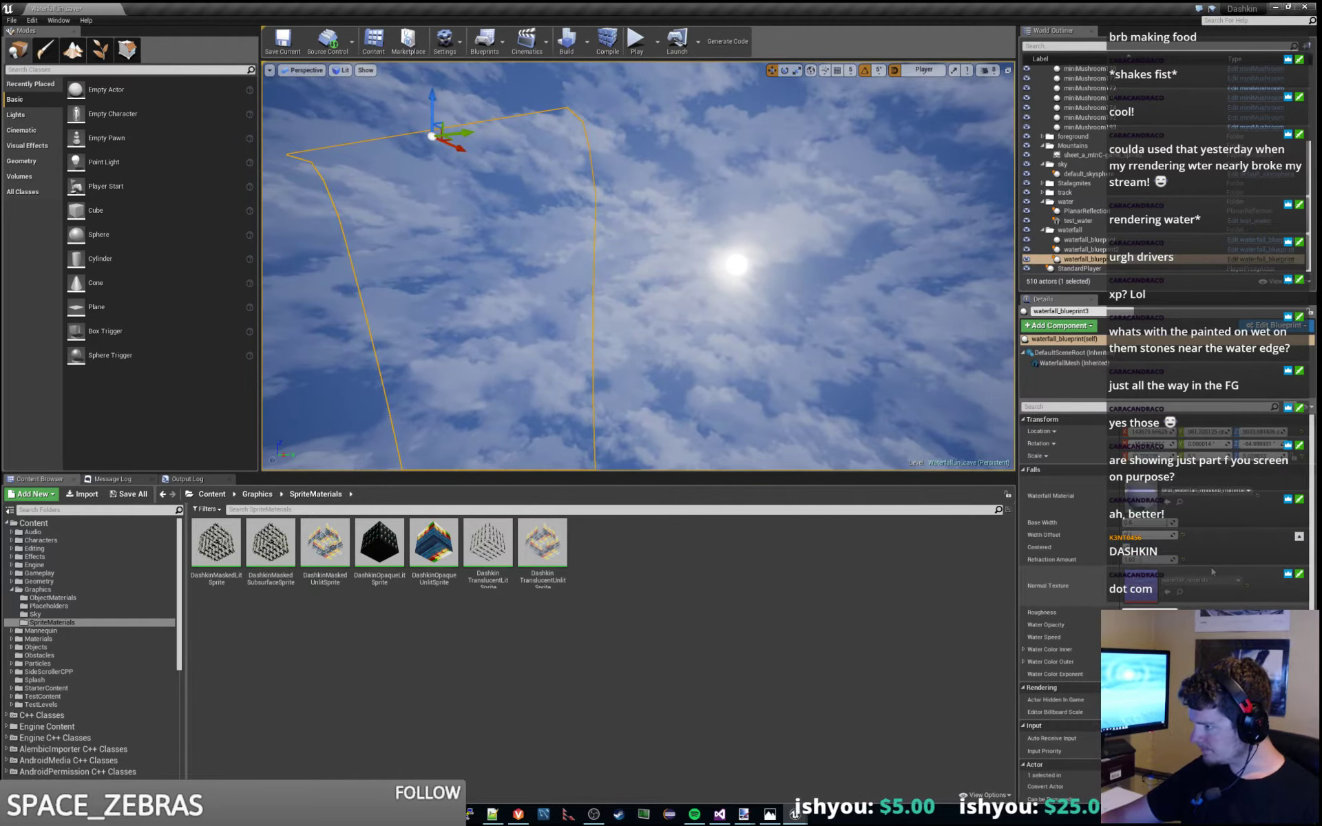
scroll(1216, 567, down, 2)
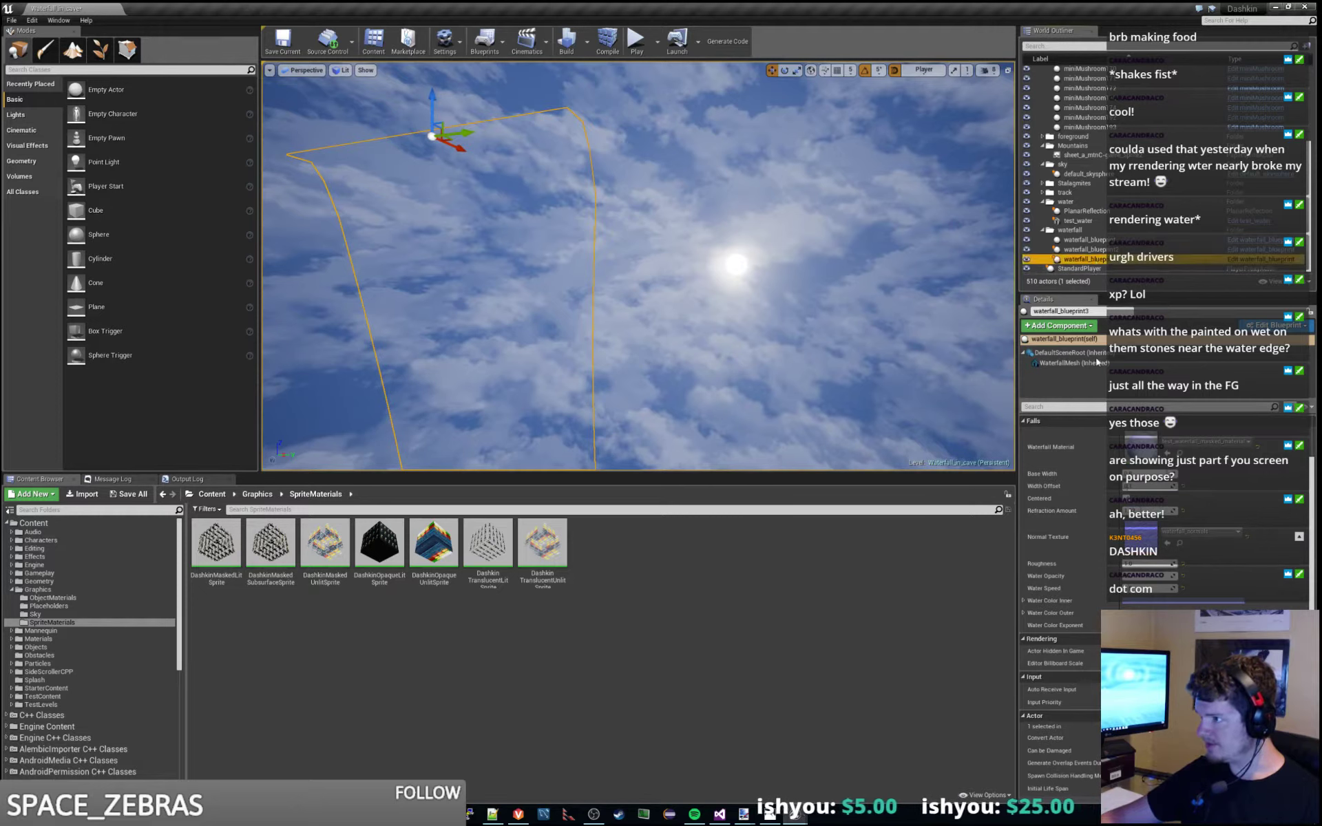
click(1064, 363)
scroll(1197, 555, down, 10)
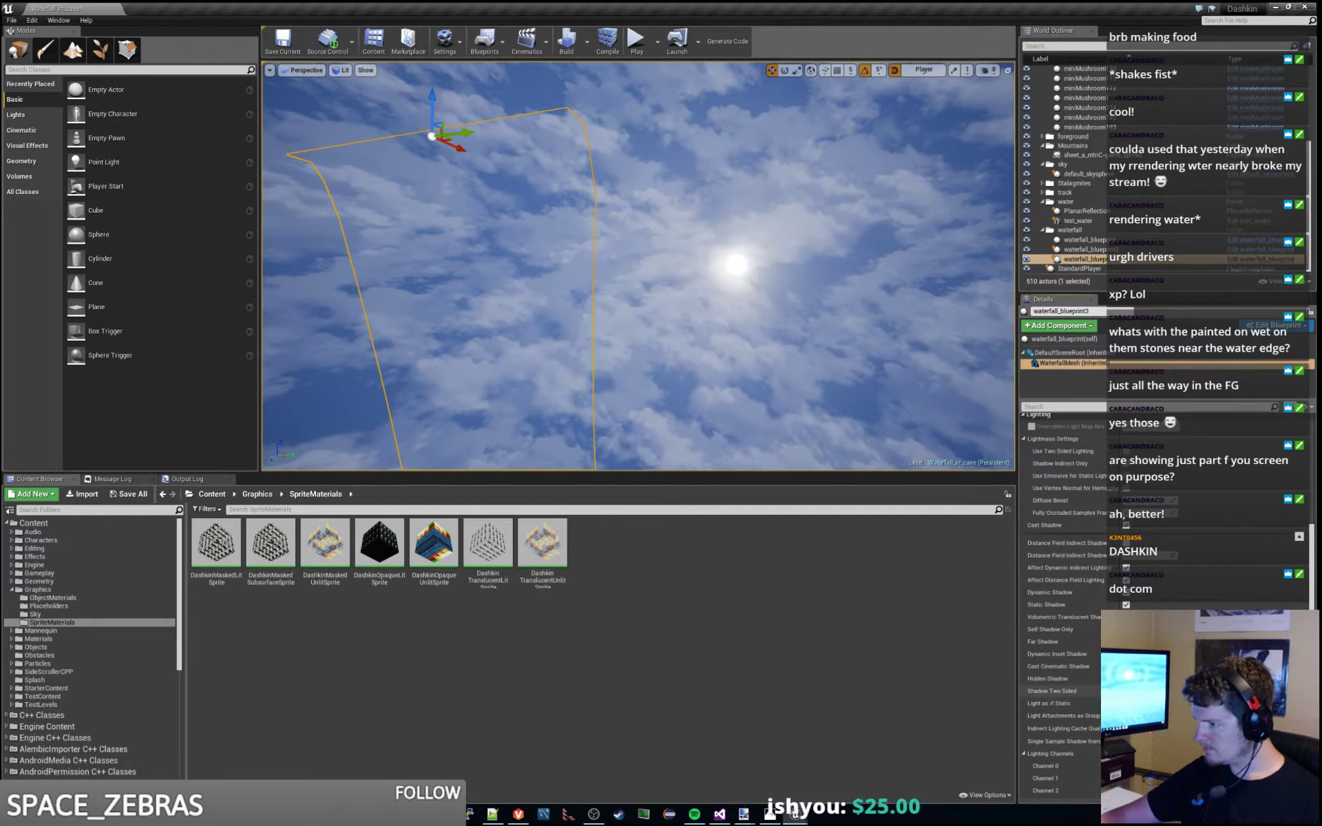
mouse_move(644, 324)
right_down()
mouse_move(643, 369)
mouse_move(643, 320)
mouse_move(616, 345)
mouse_move(588, 345)
mouse_move(607, 344)
mouse_move(579, 372)
mouse_move(638, 358)
mouse_move(632, 309)
right_up()
key(s)
key(w)
key(s)
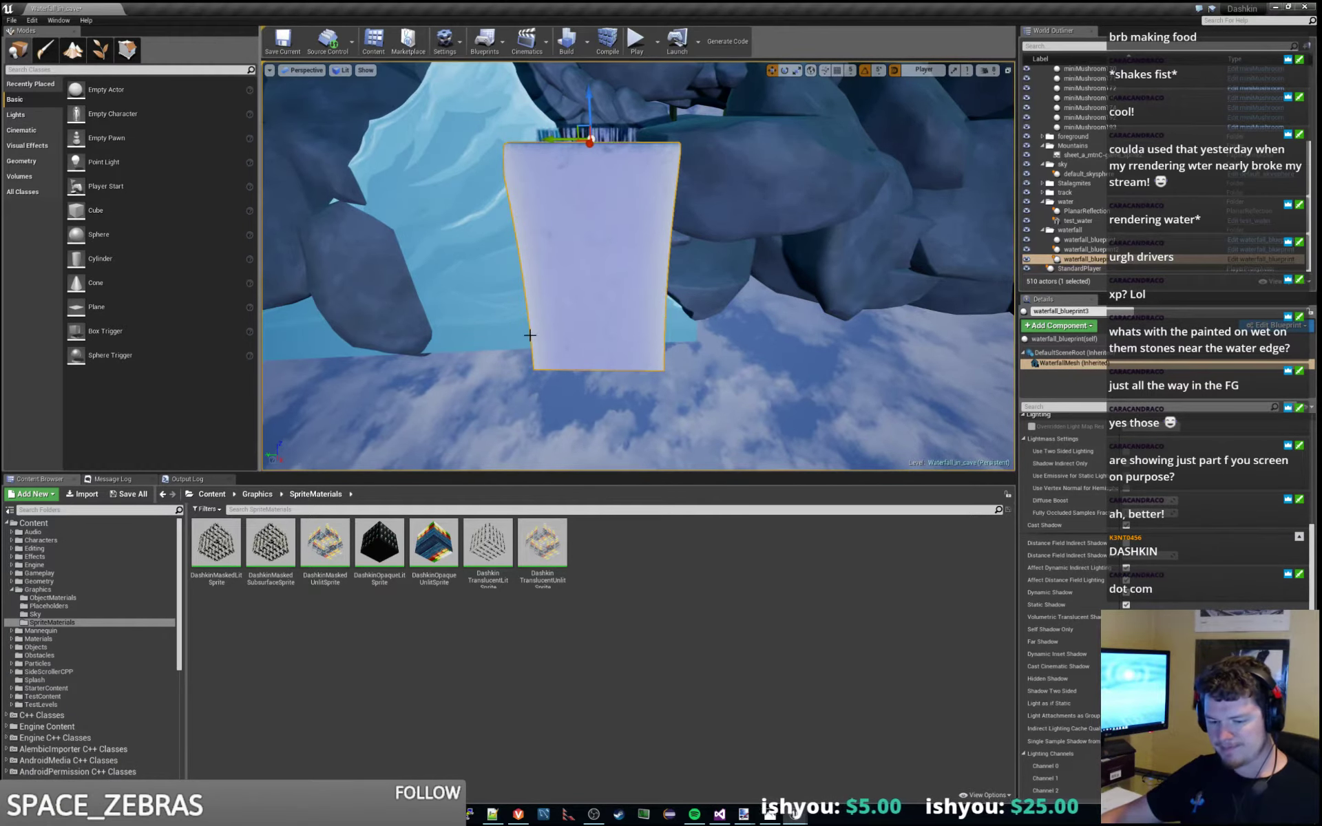
Move the camera back inside the cave above the water and play-test the light around the waterfall, ending the session.
right_drag(520, 342, 510, 420)
key(w)
key(s)
right_drag(585, 313, 589, 313)
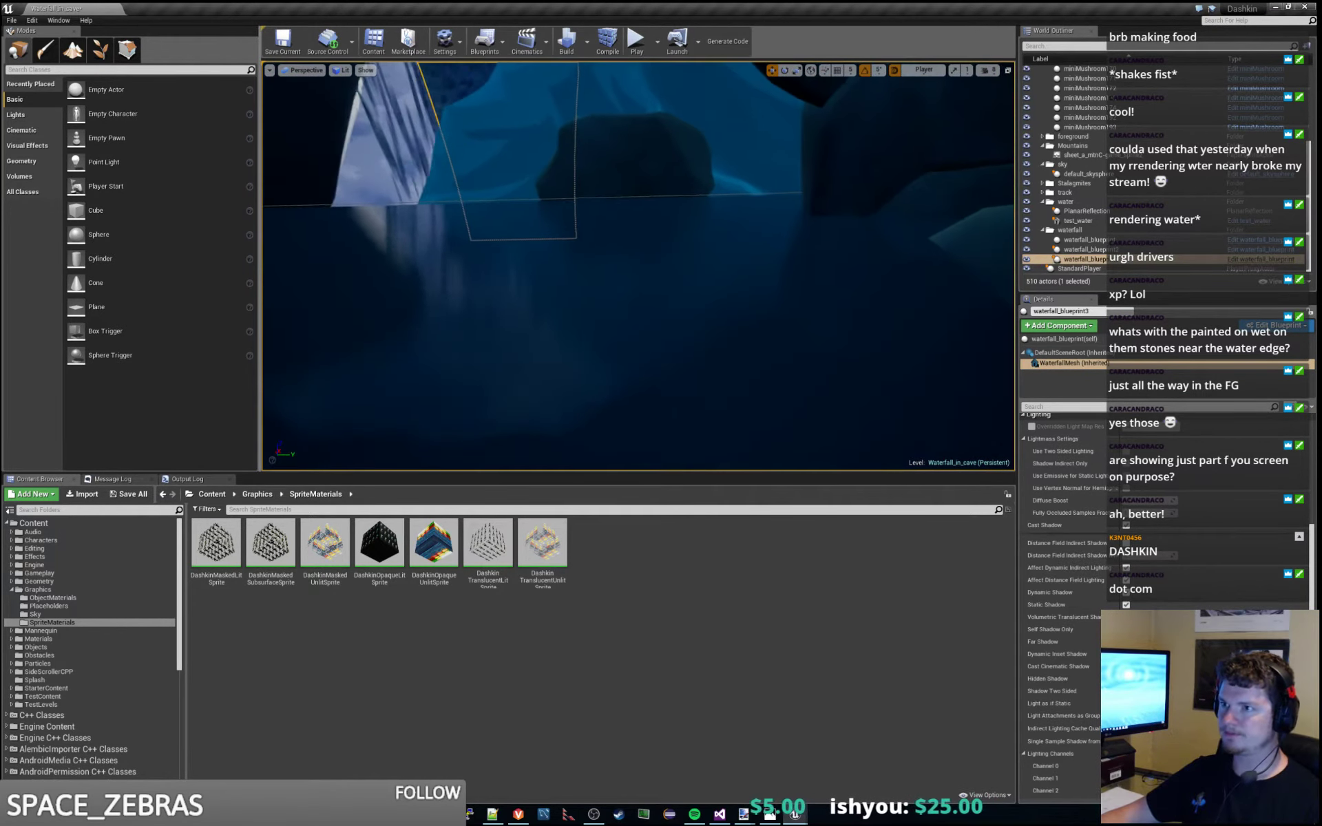
click(637, 41)
key(d)
key(space)
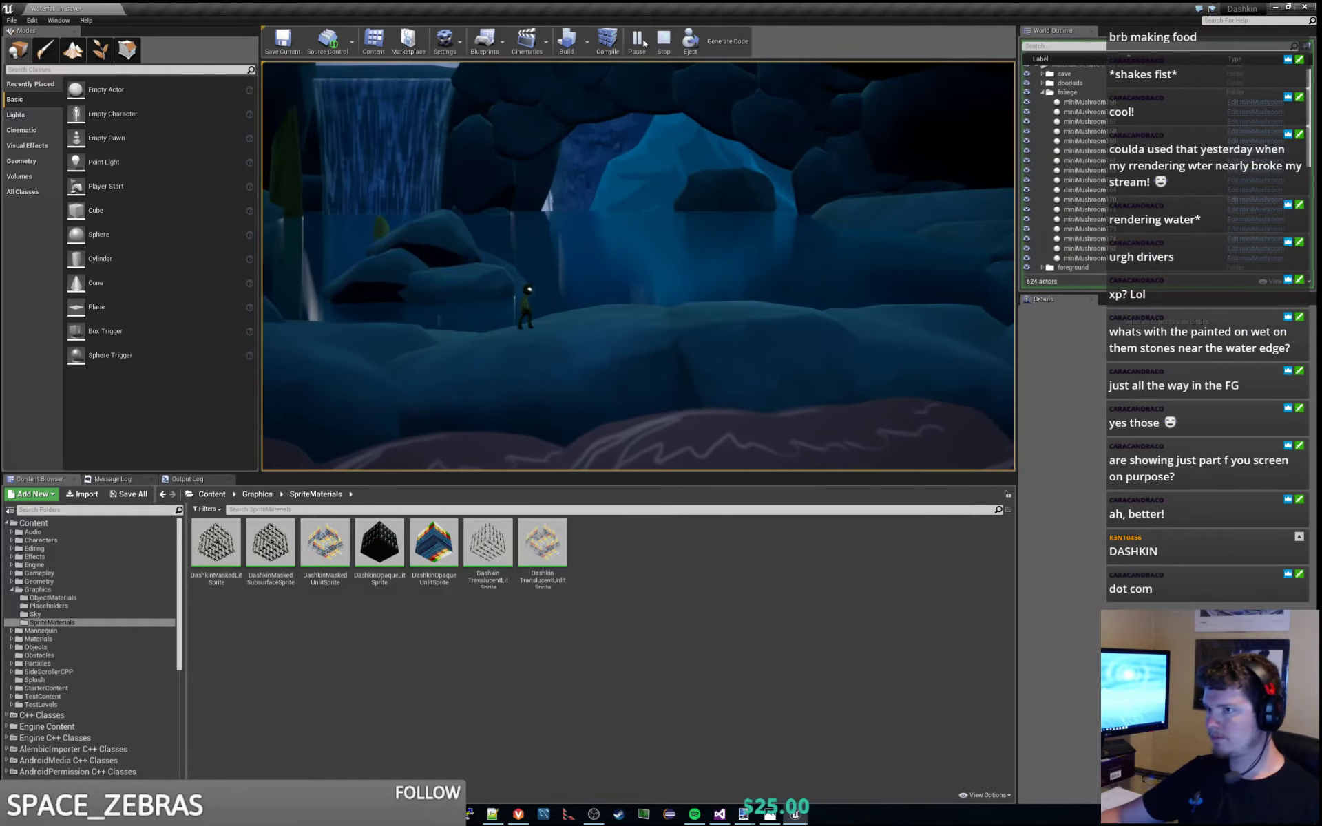
key(Escape)
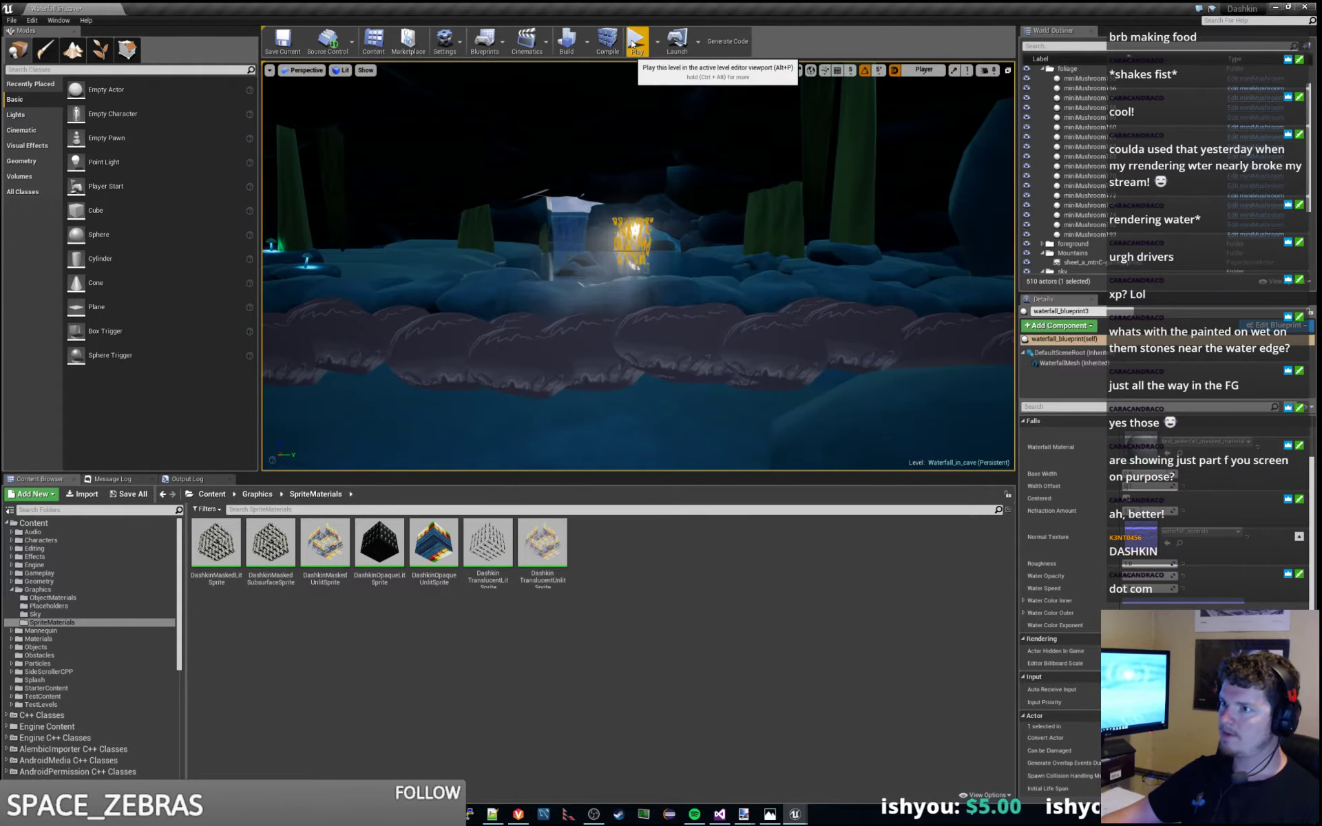
Run the level once more, walk the character back and forth before the cave opening to compare the light shafts, and stop.
click(632, 43)
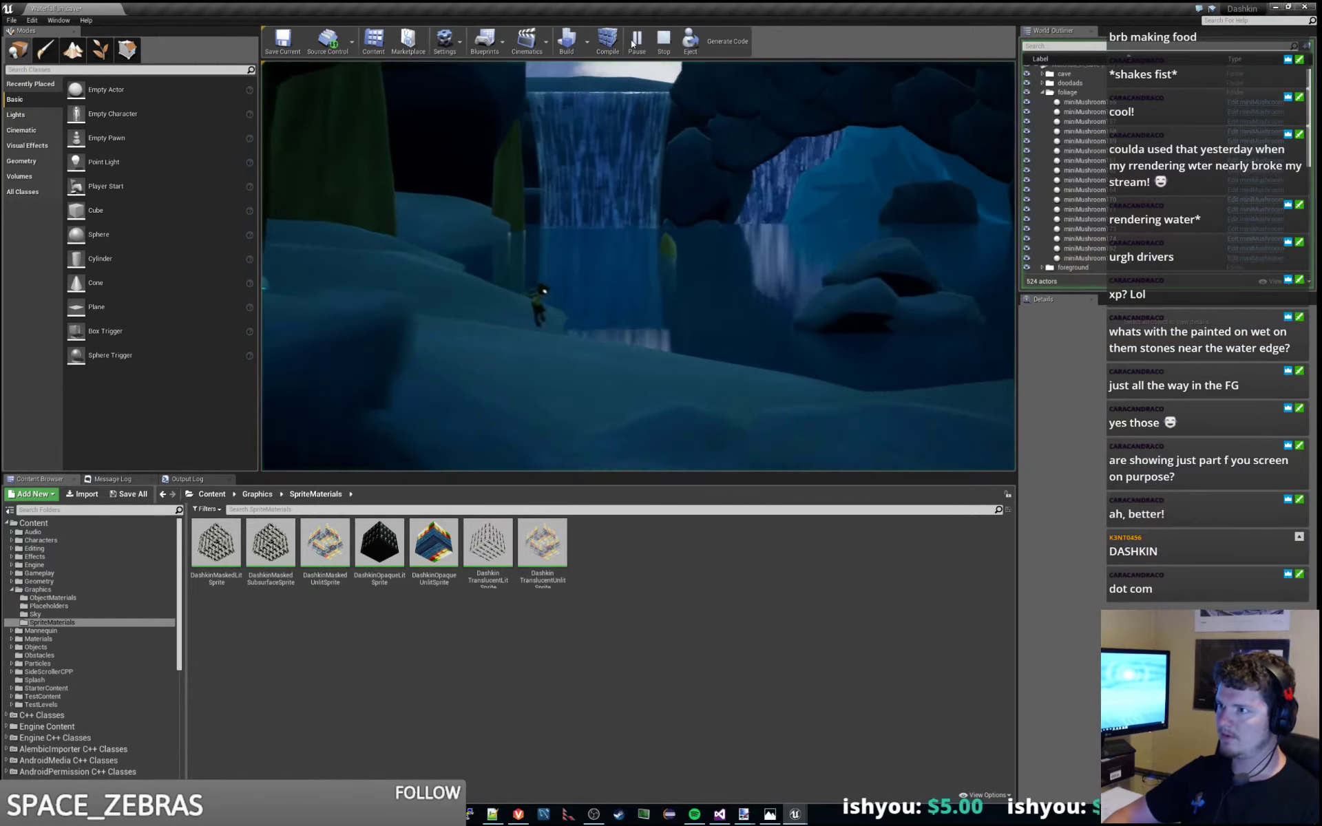
key(d)
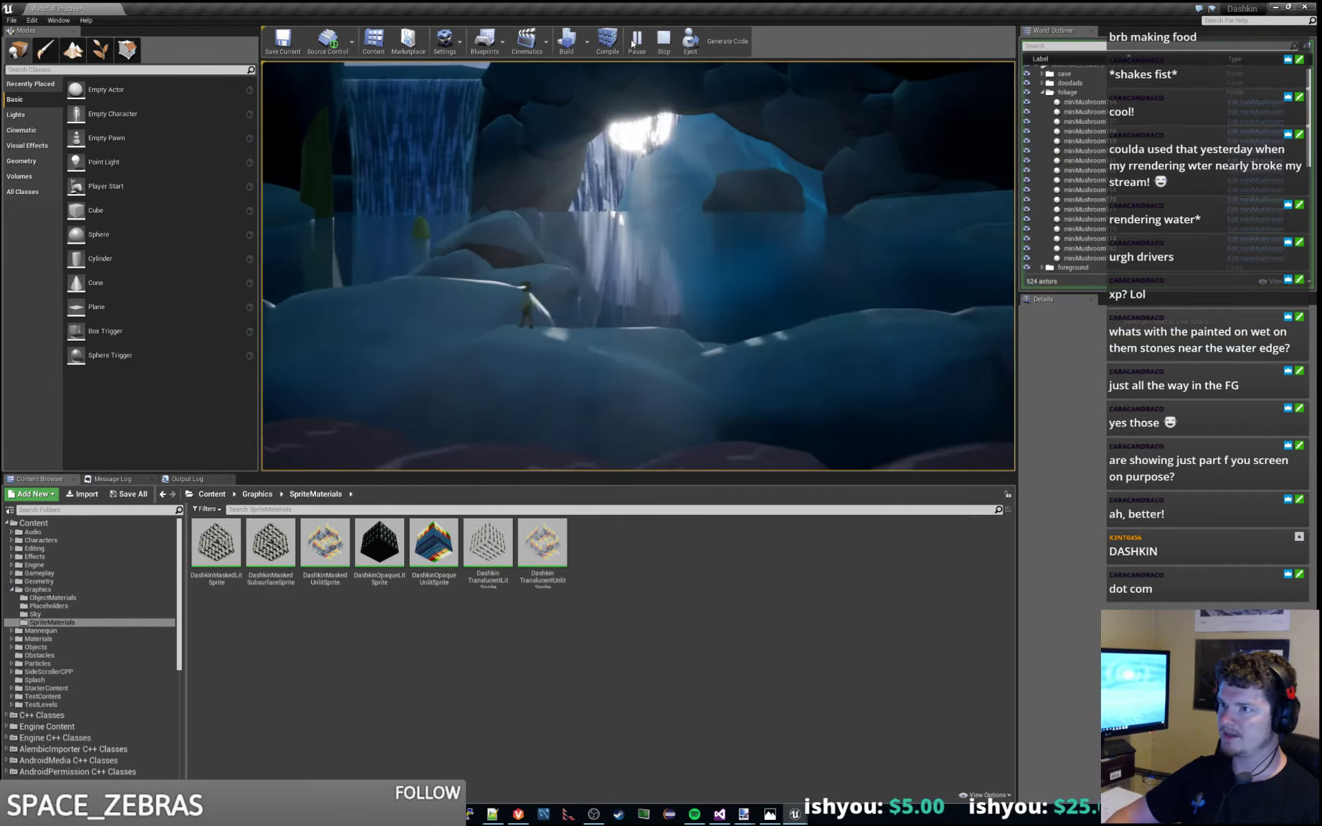
key(d)
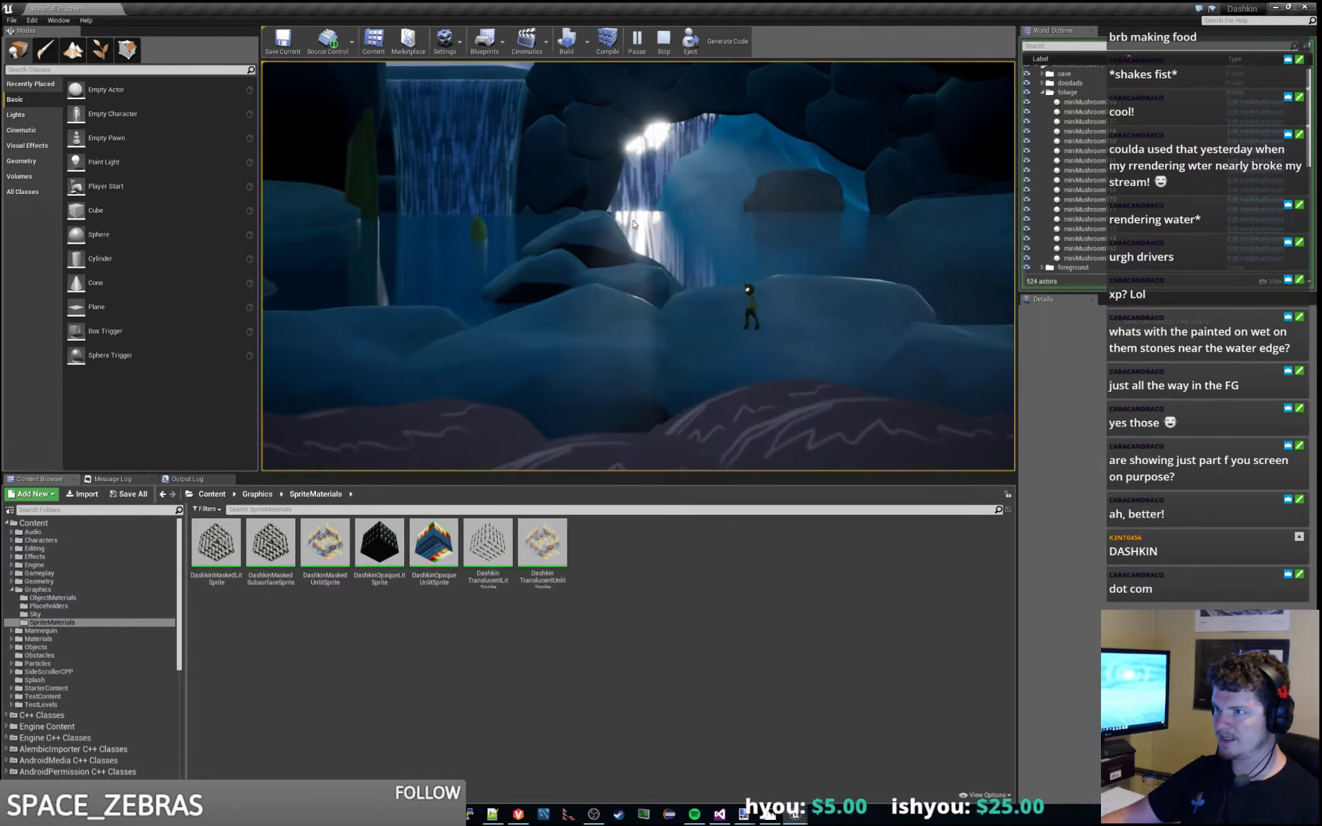
key(a)
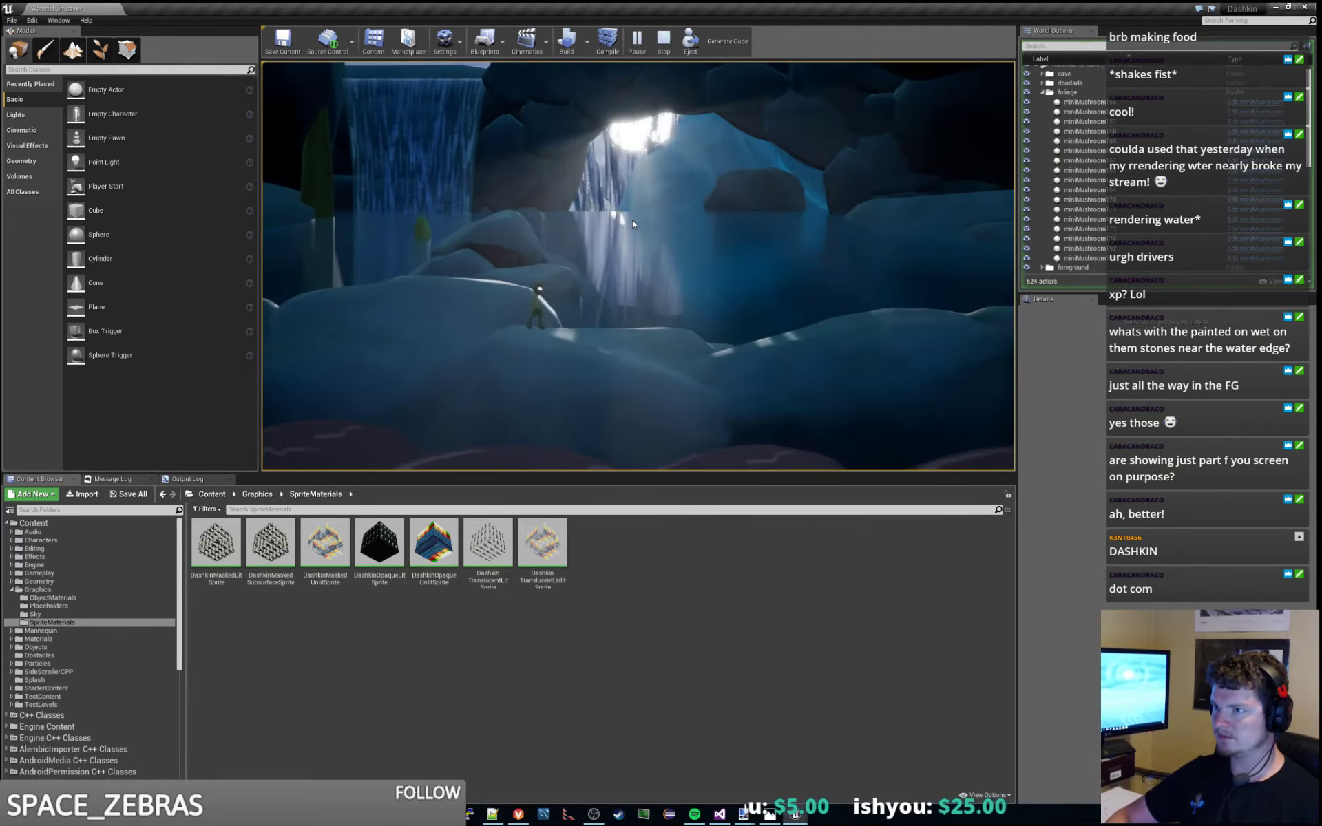
key(d)
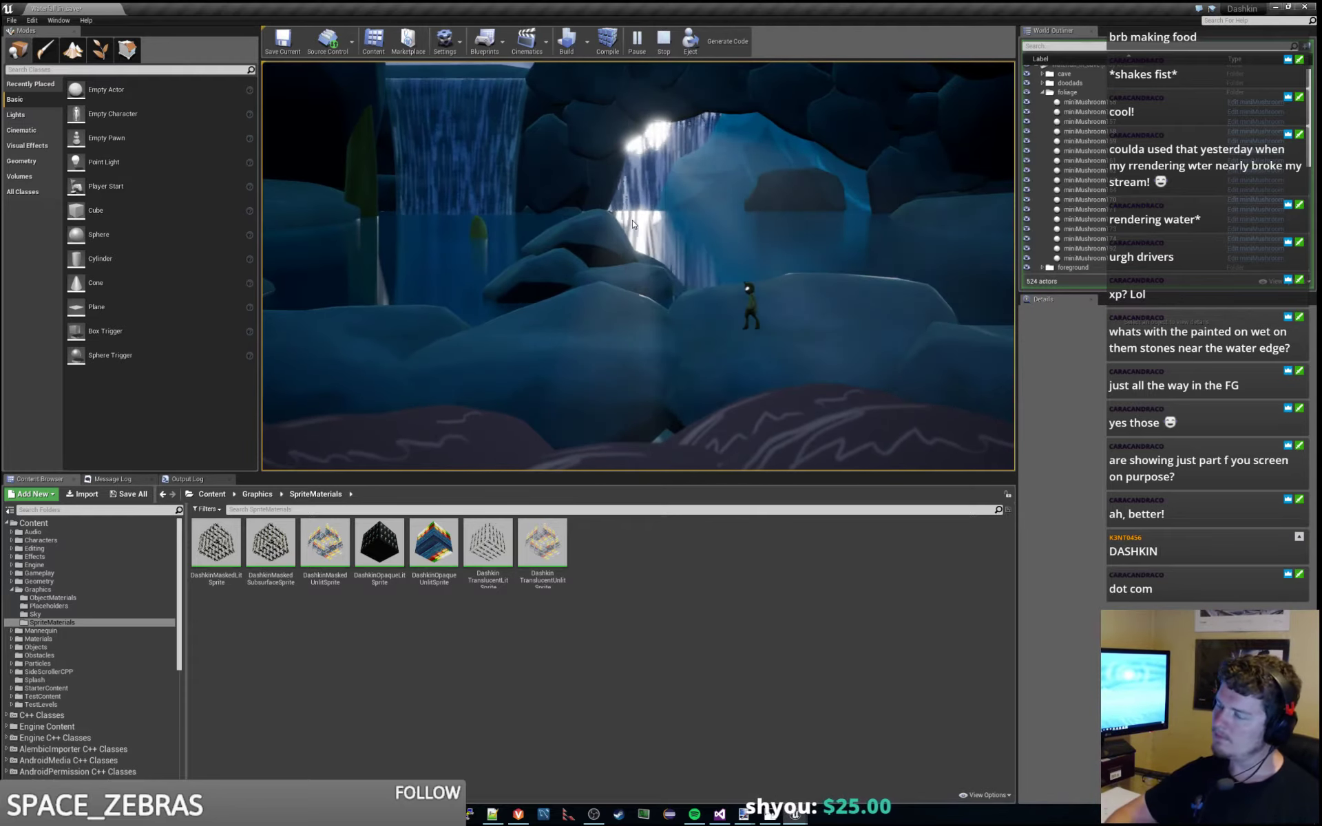
key(d)
key(a)
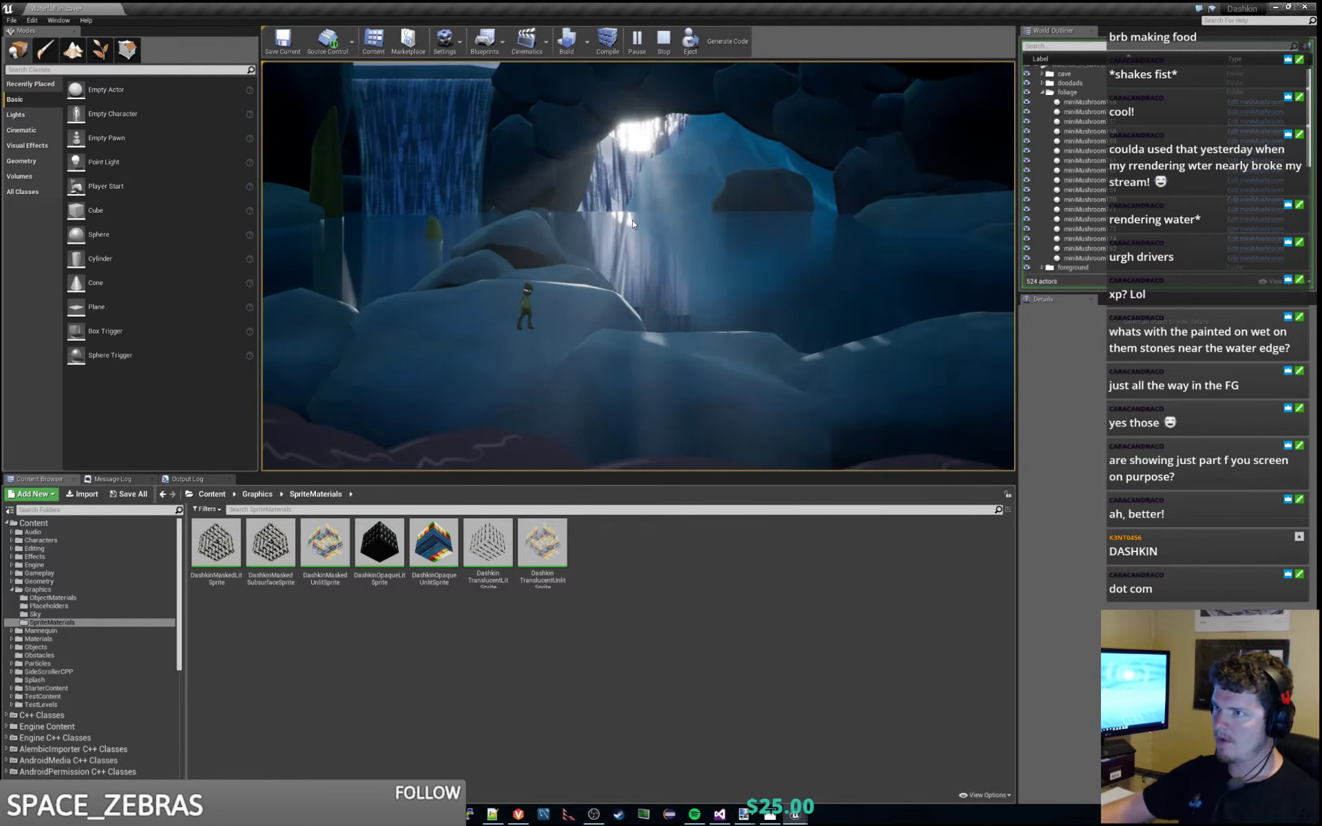
key(Escape)
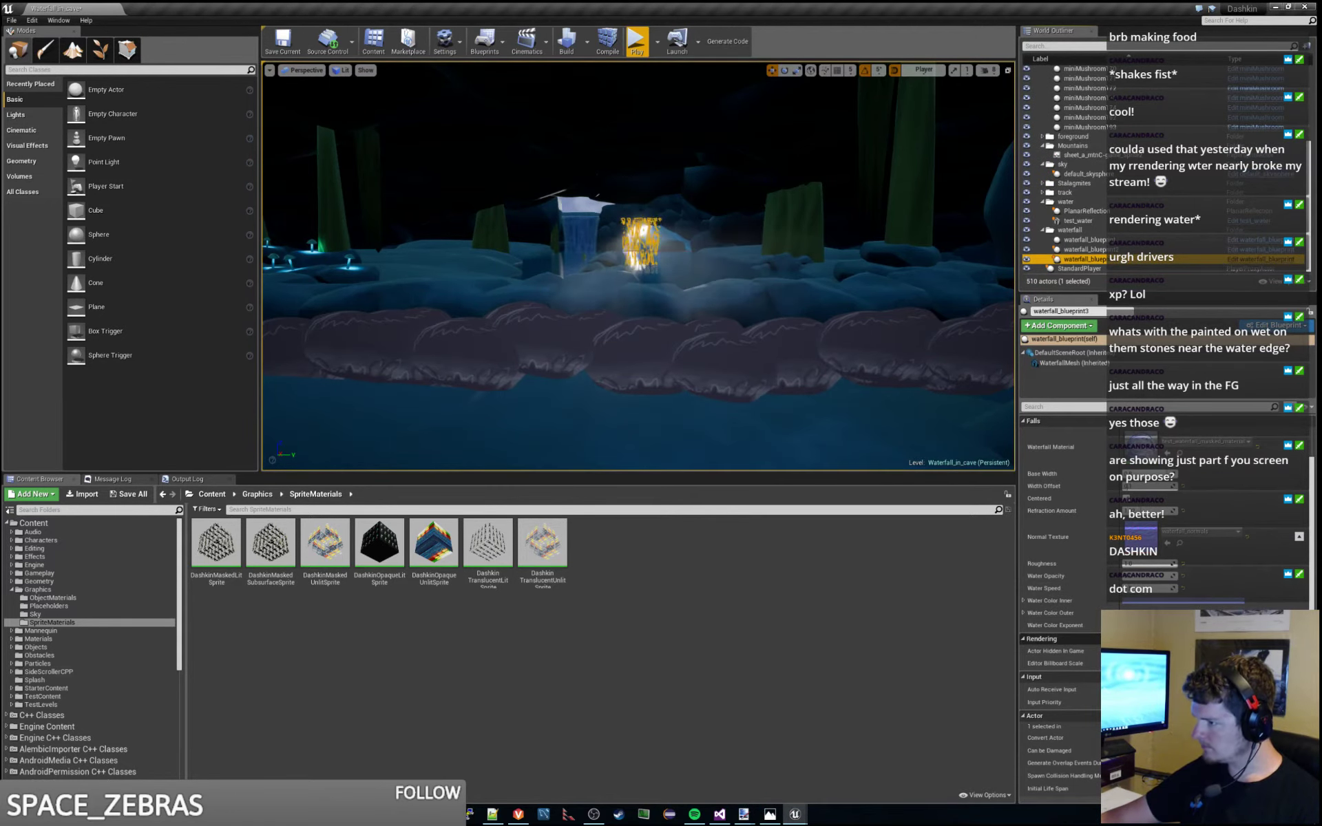
Hide the WaterfallMesh component of waterfall_blueprint3 through its Visible rendering setting.
click(1075, 362)
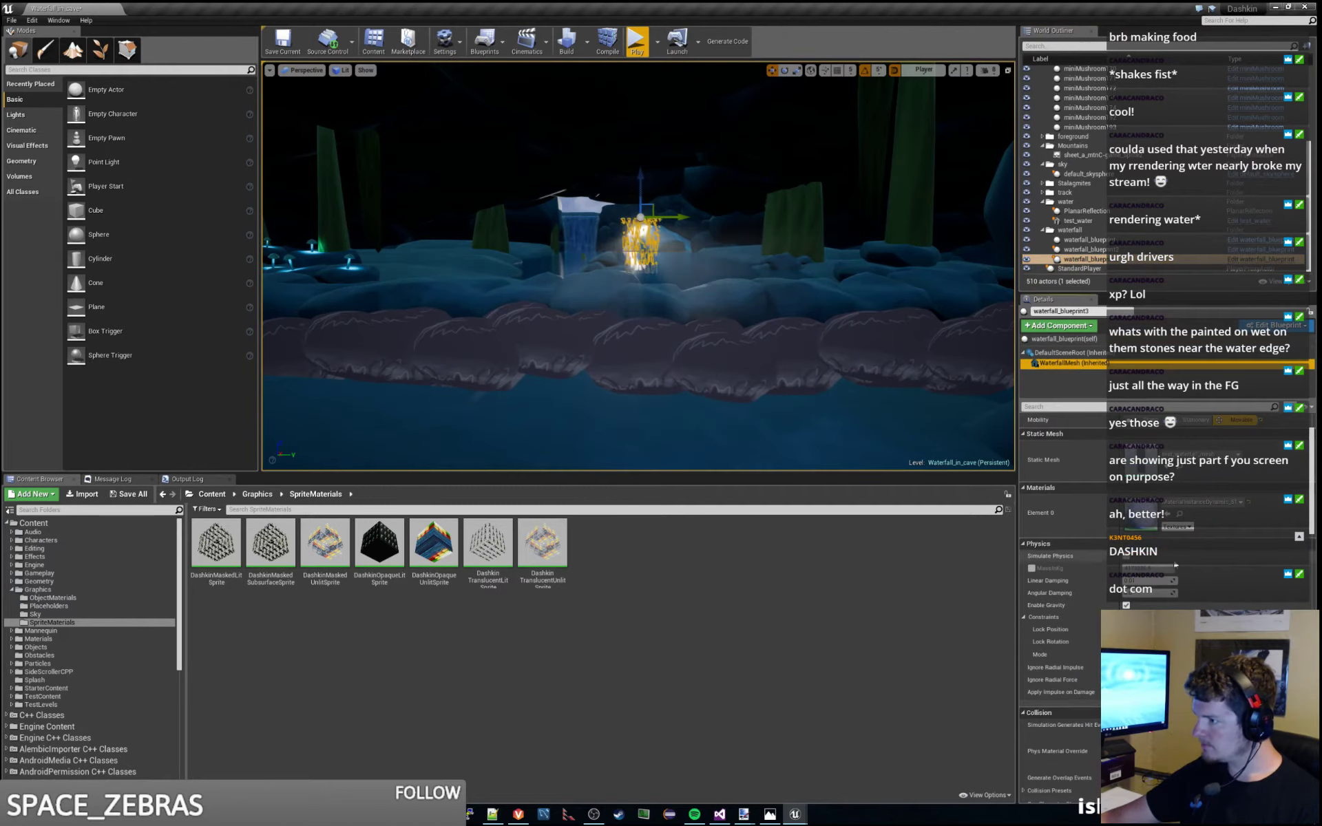
scroll(1060, 619, down, 8)
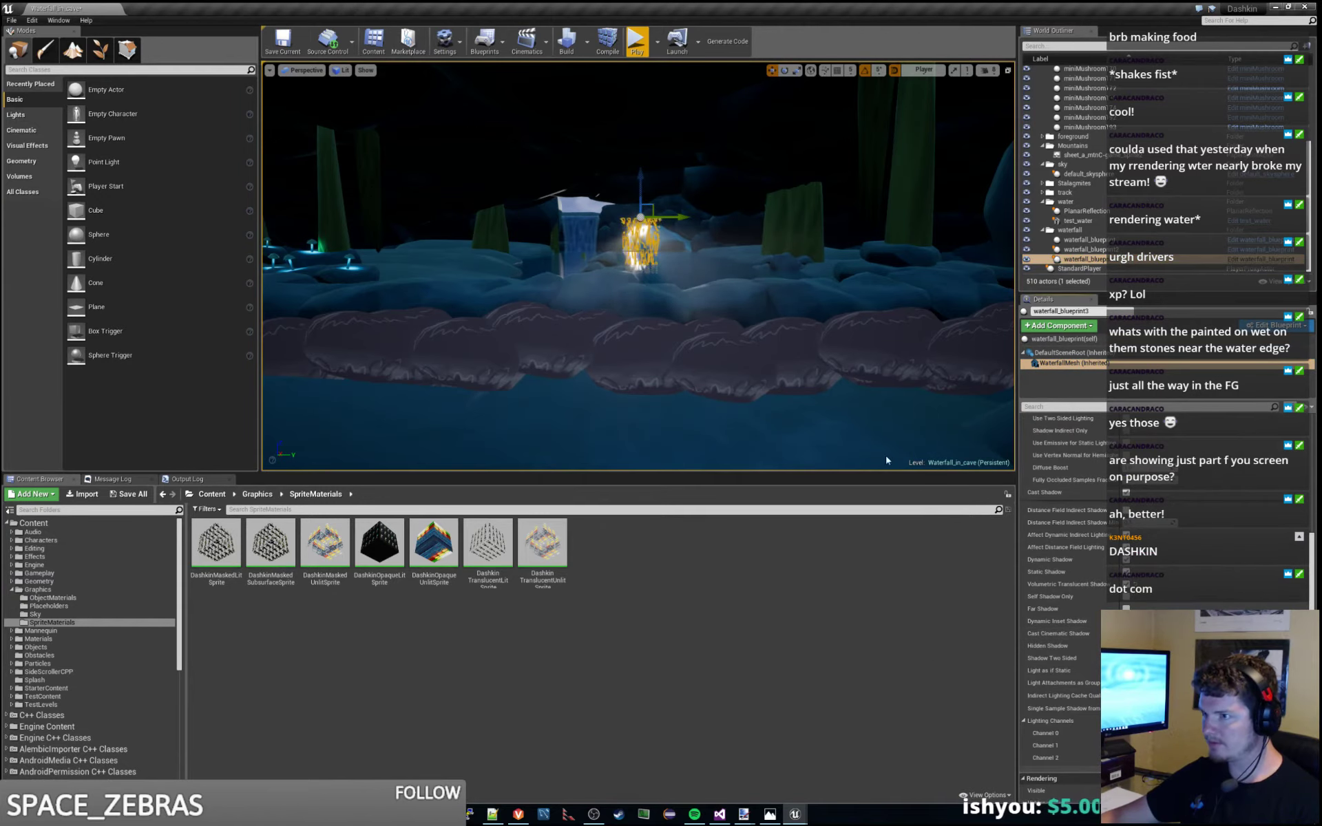
scroll(1061, 620, down, 3)
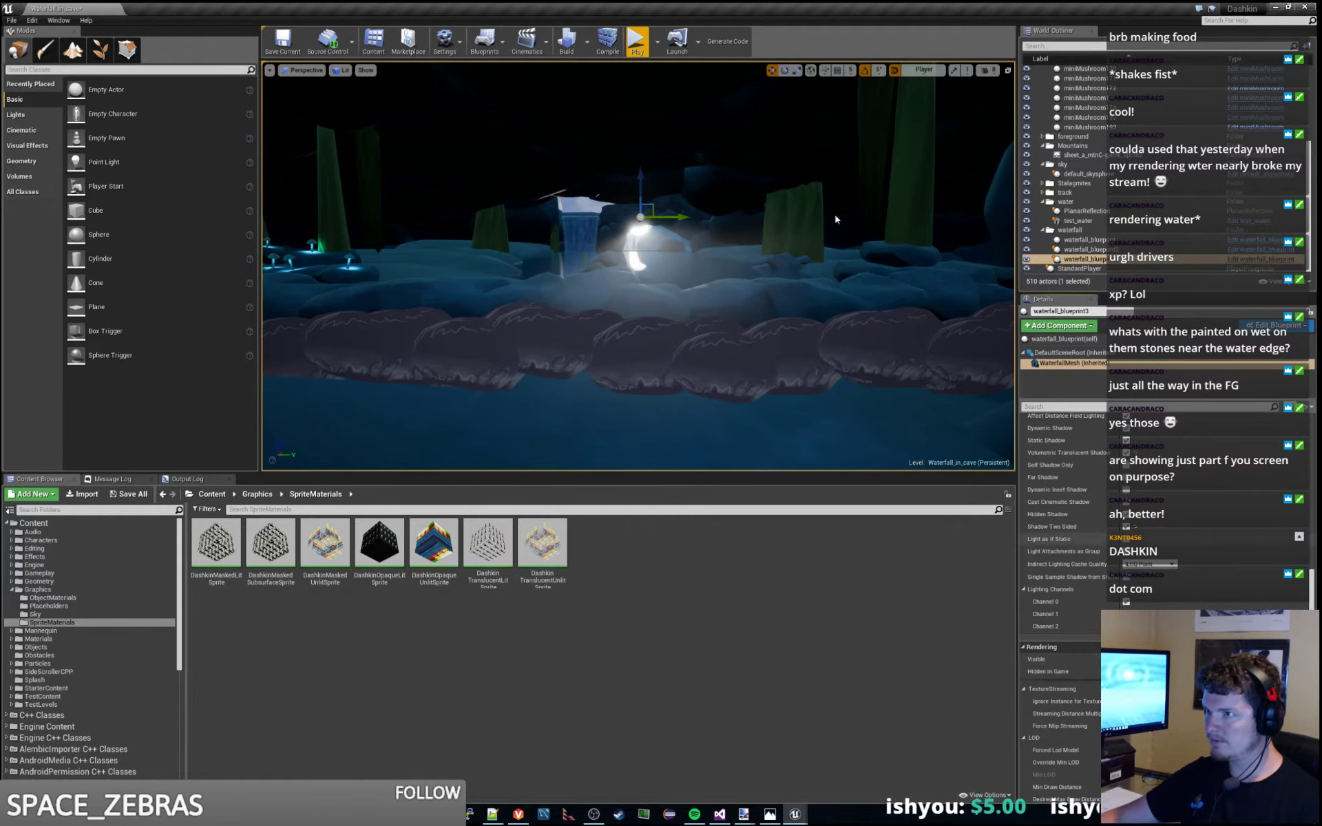
Play-test the cave with waterfall_blueprint3's mesh hidden, walking back and forth past the opening to examine the light, and stop.
click(636, 42)
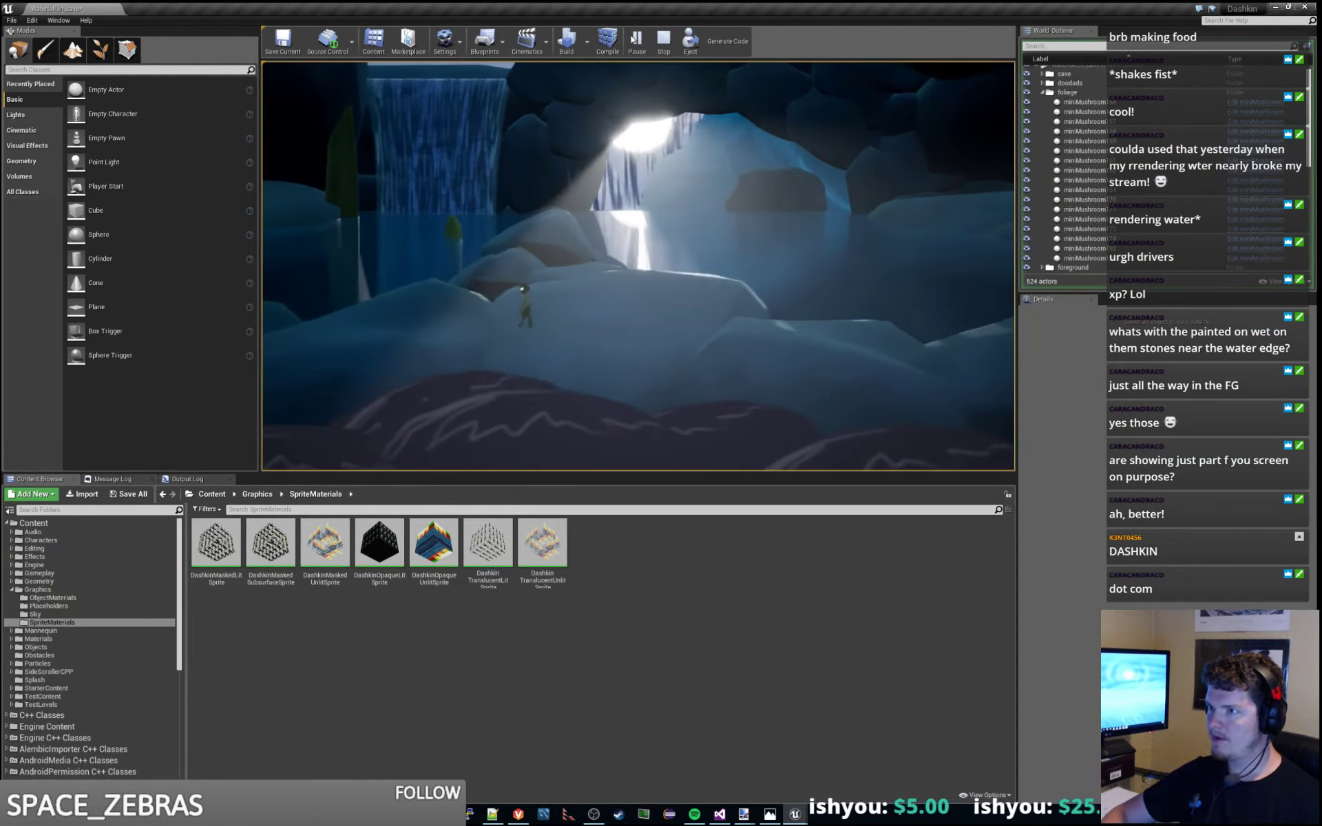
key(d)
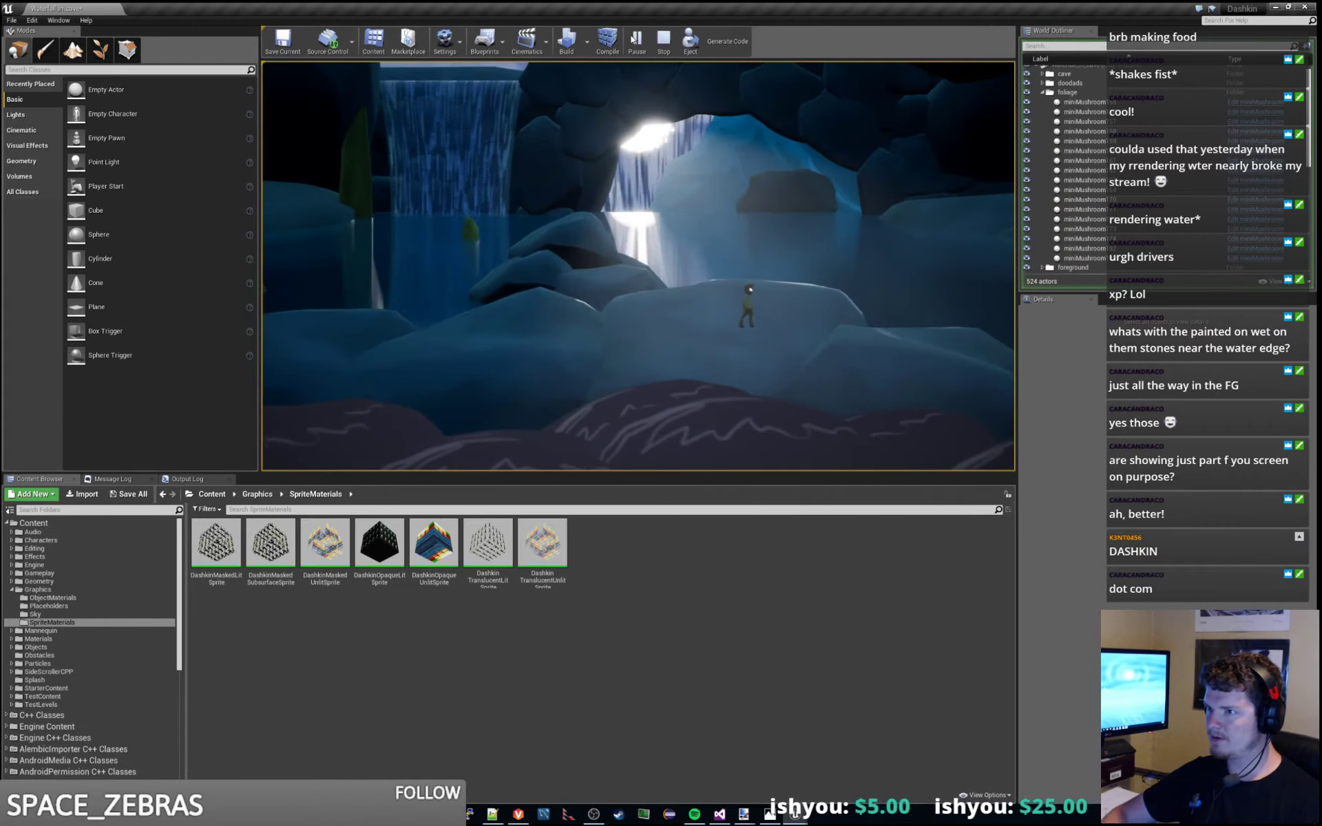
key(a)
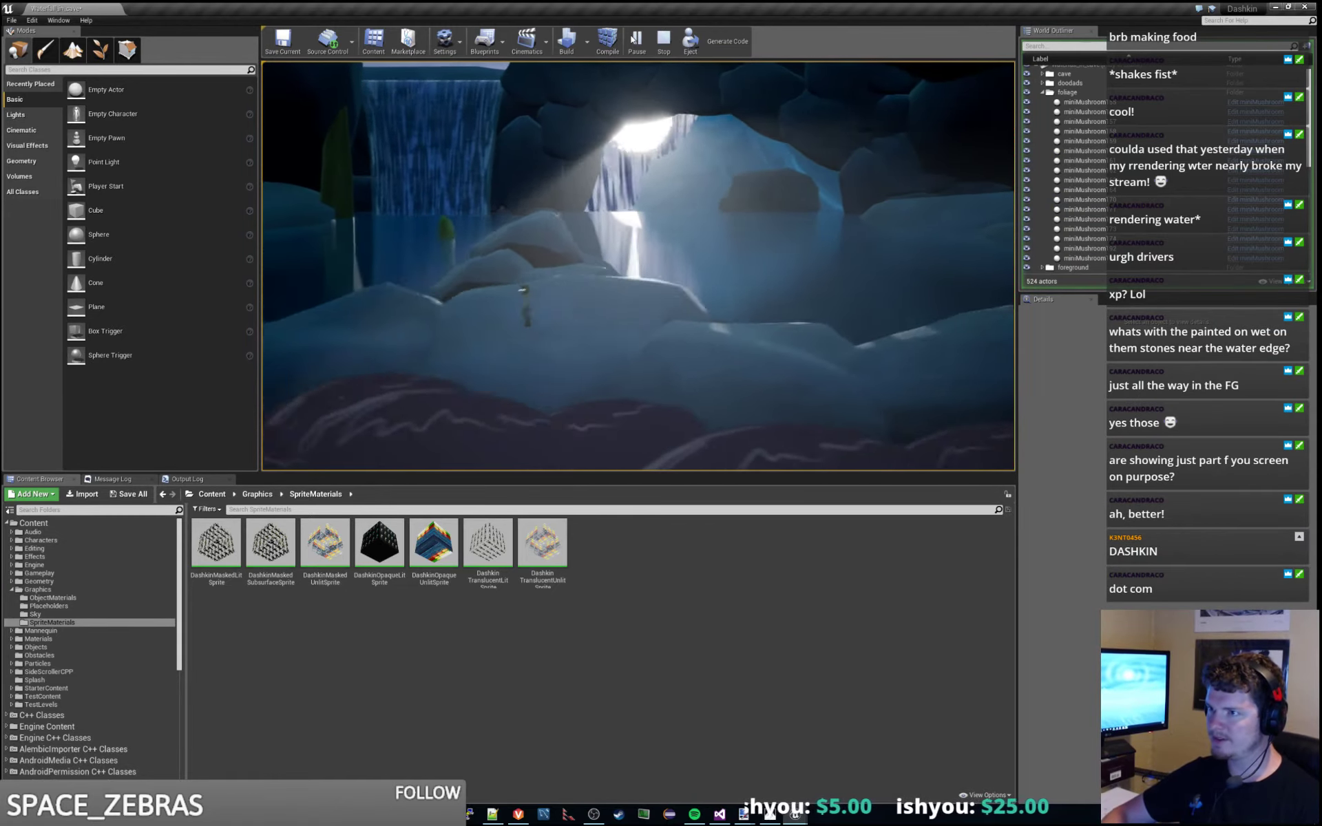
key(d)
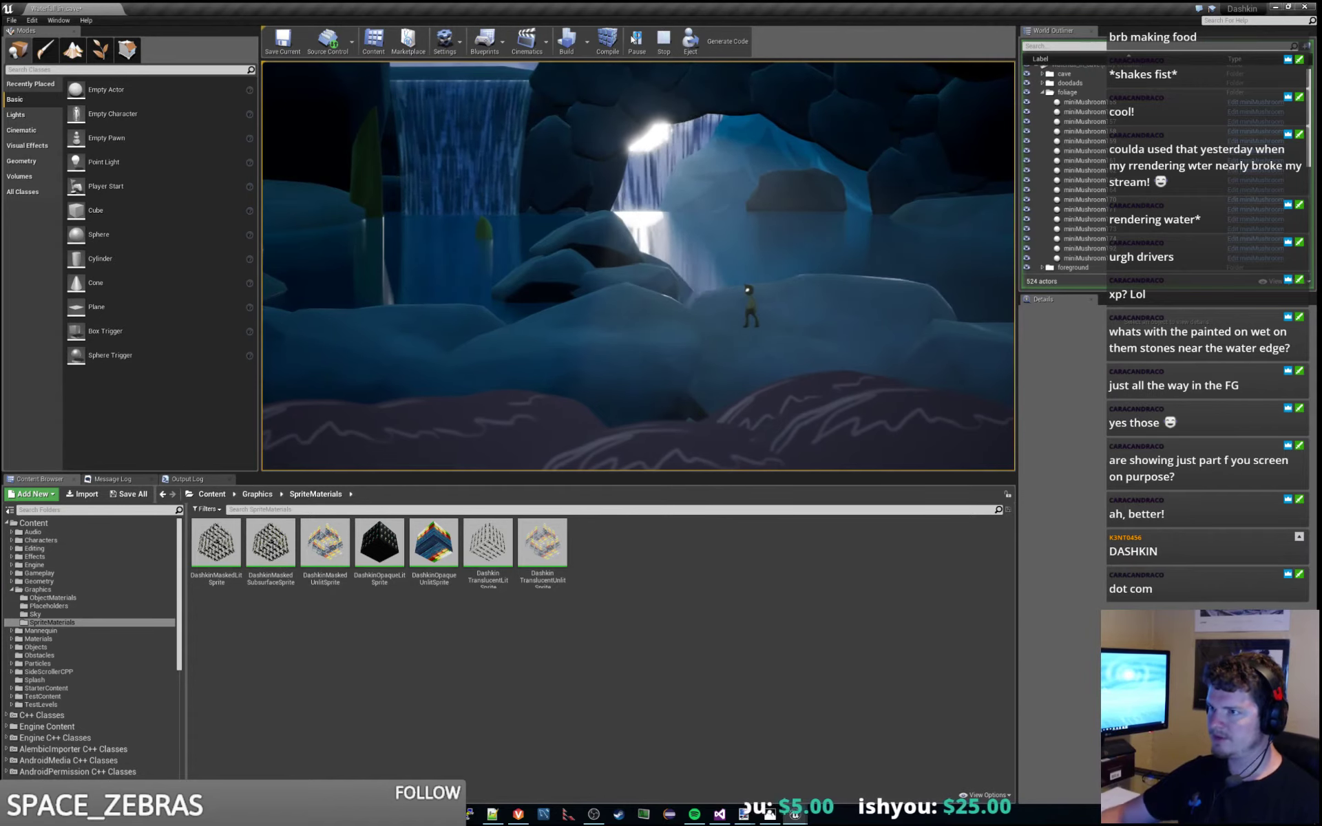
key(a)
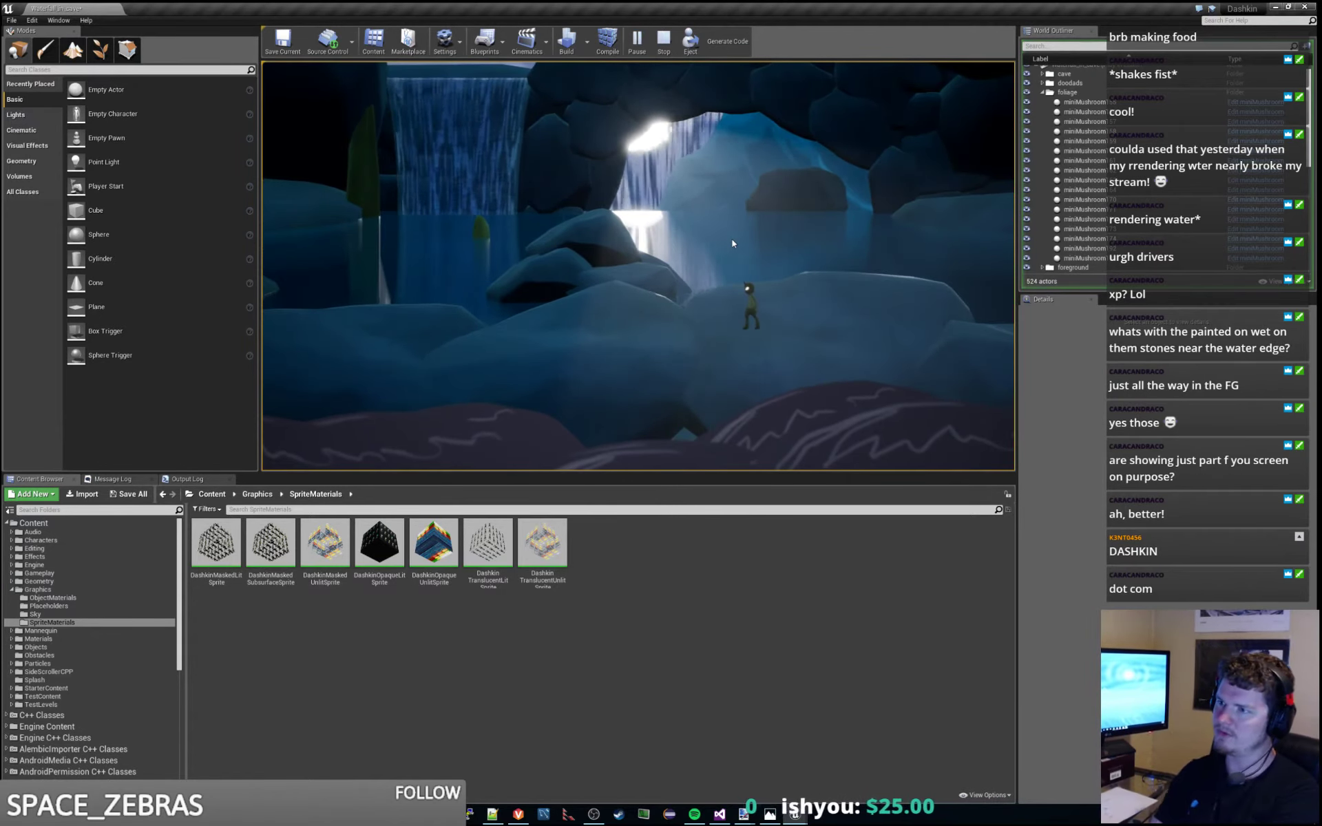
key(d)
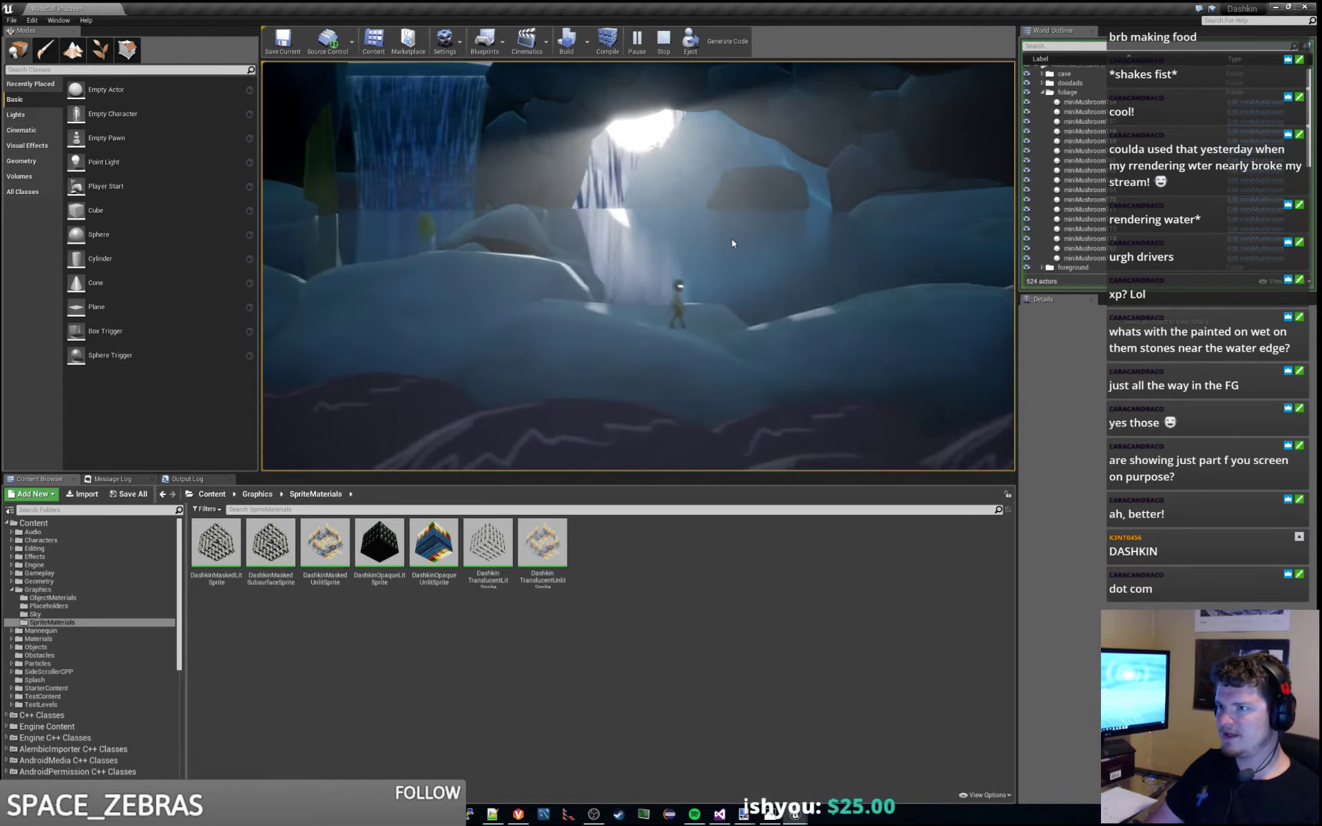
key(a)
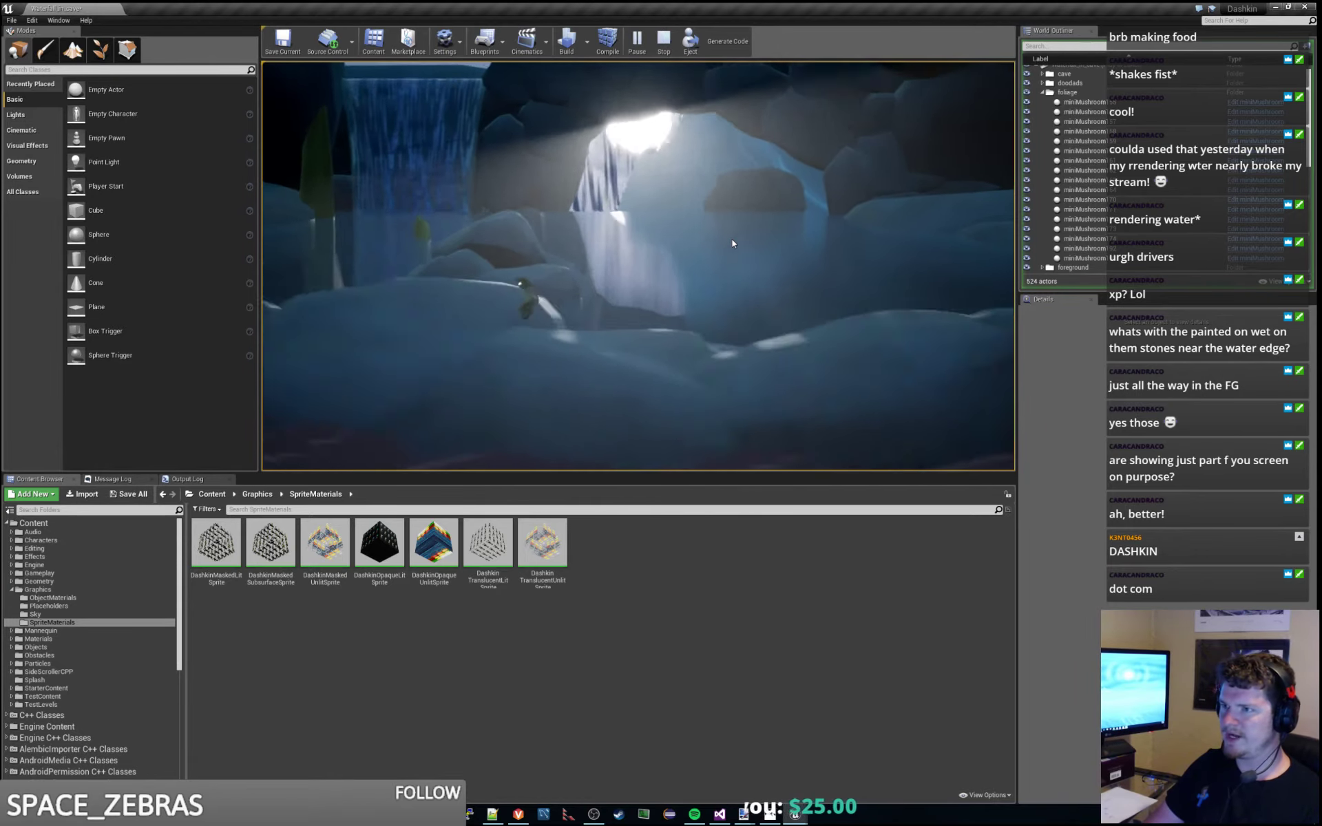
key(d)
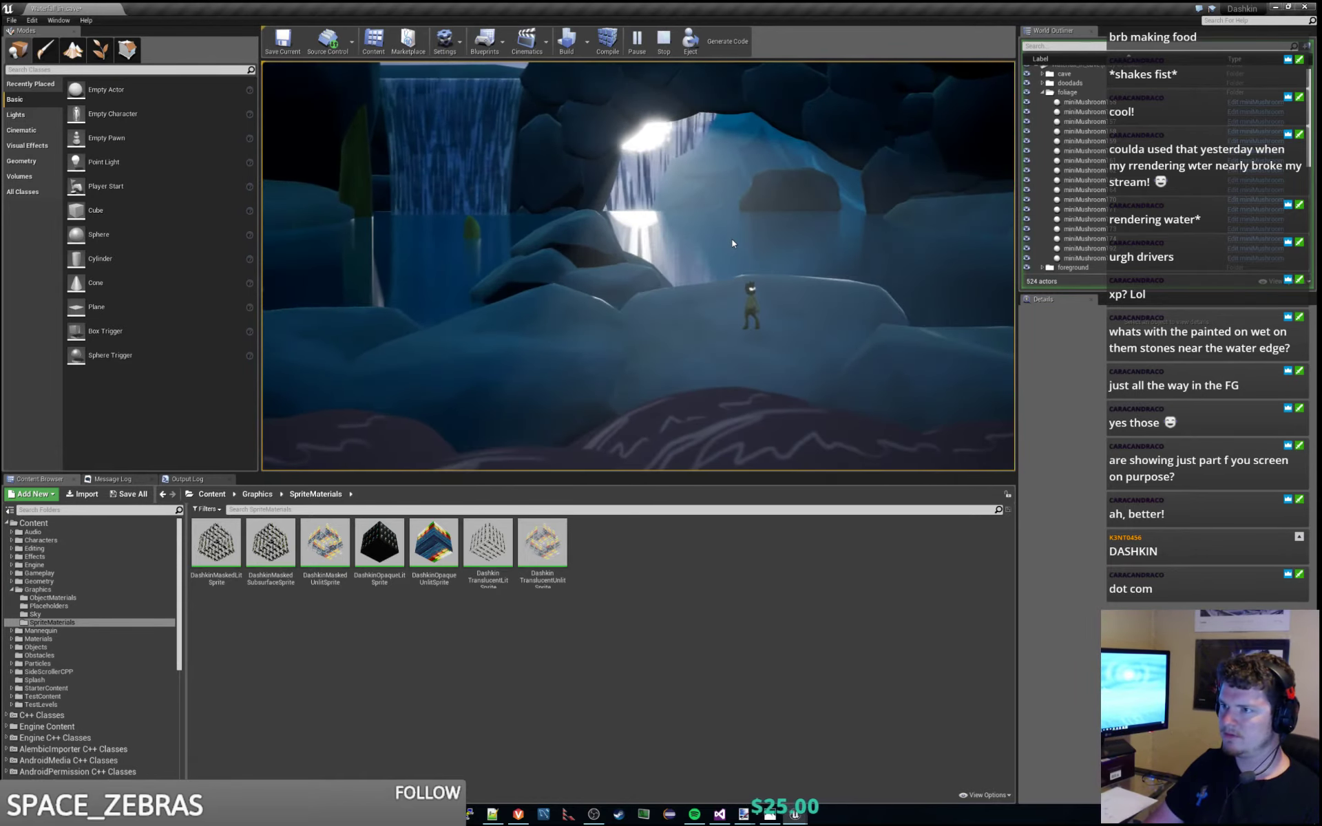
key(Escape)
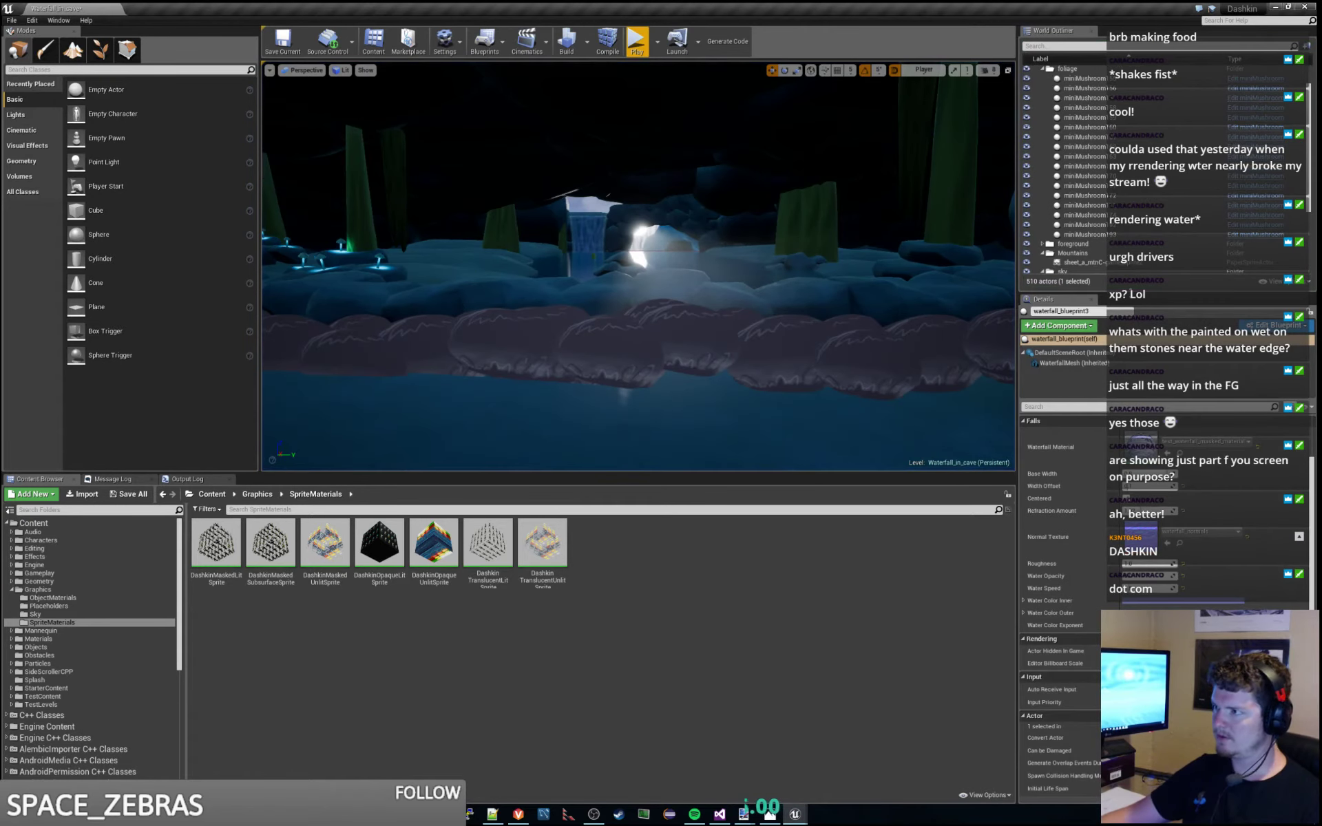
Move waterfall_blueprint2 sideways away from the cave opening, and play-test the light without it before stopping.
scroll(1116, 260, down, 4)
click(1127, 249)
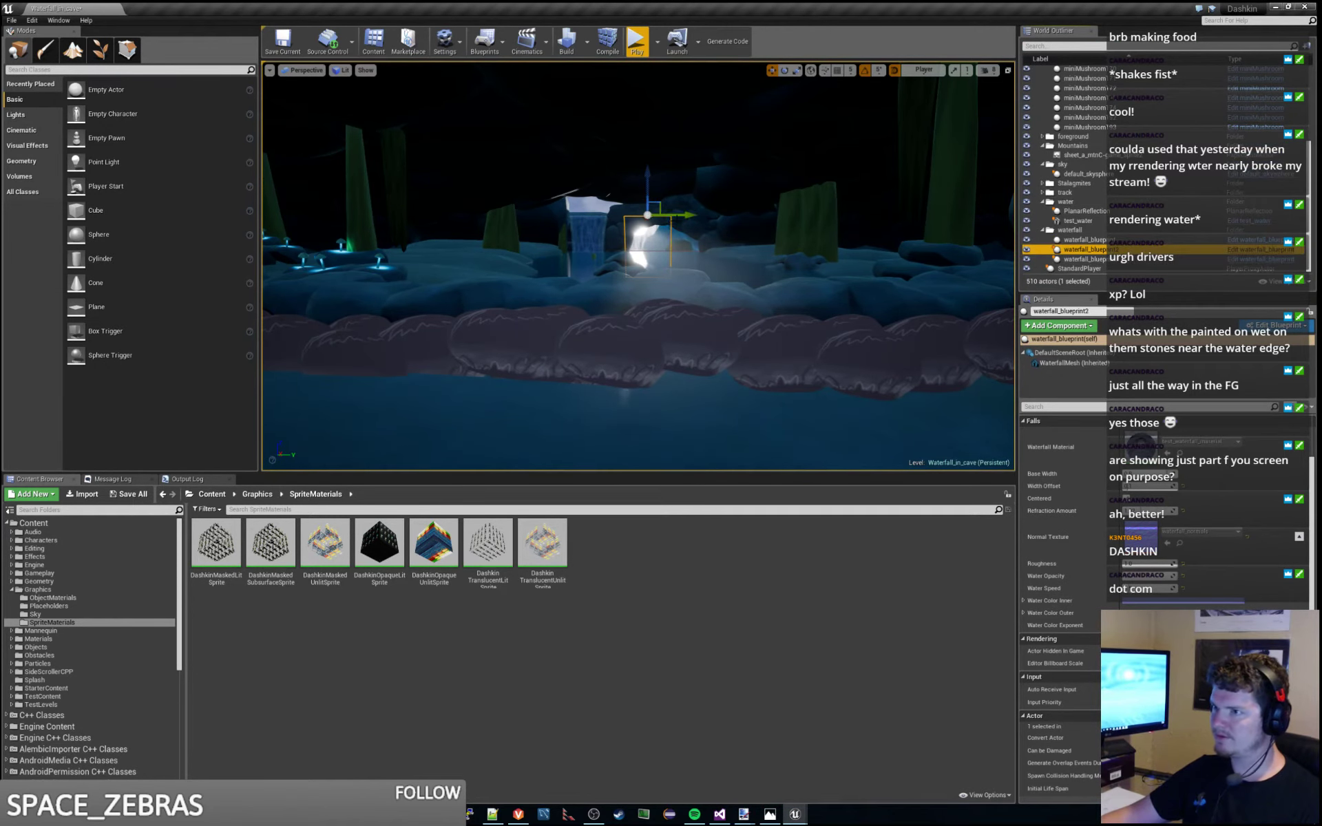
click(637, 45)
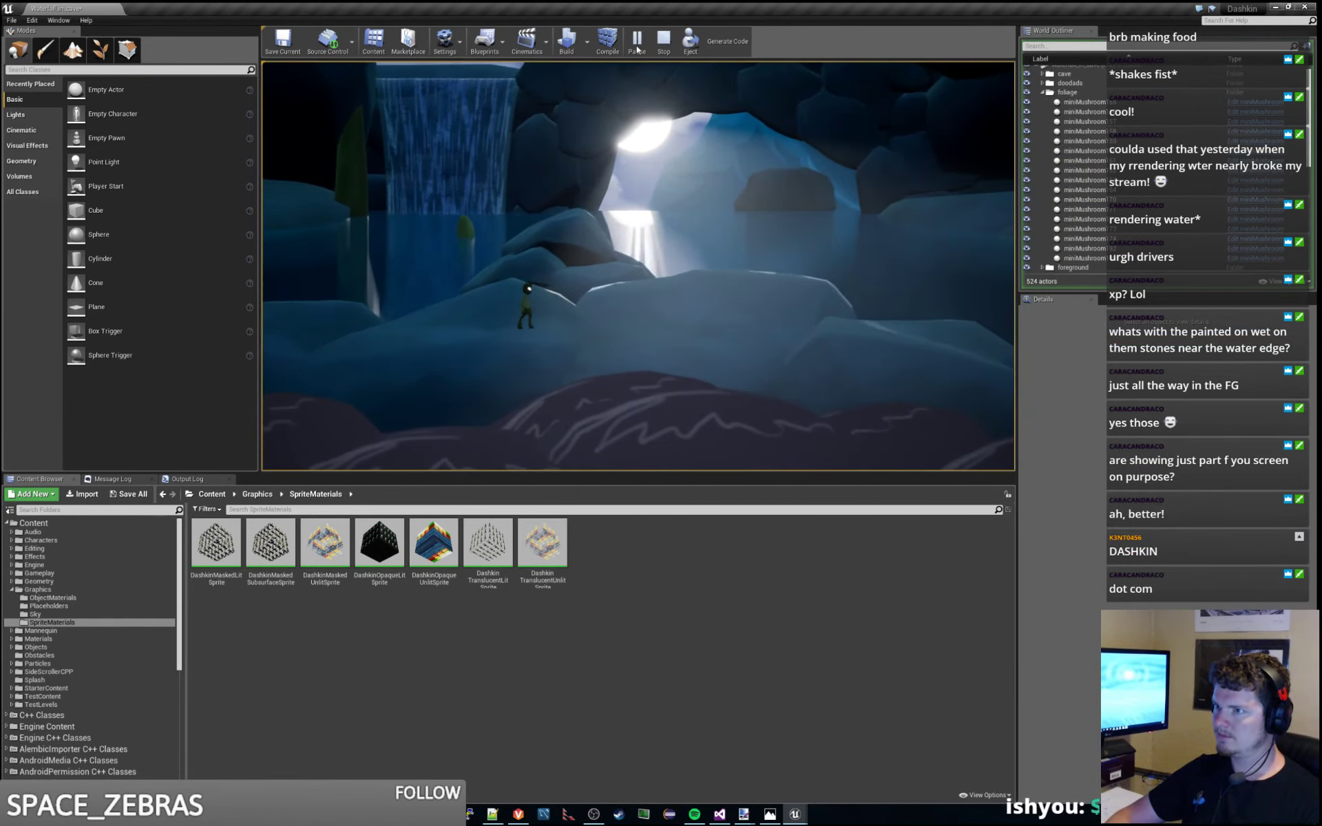
key(d)
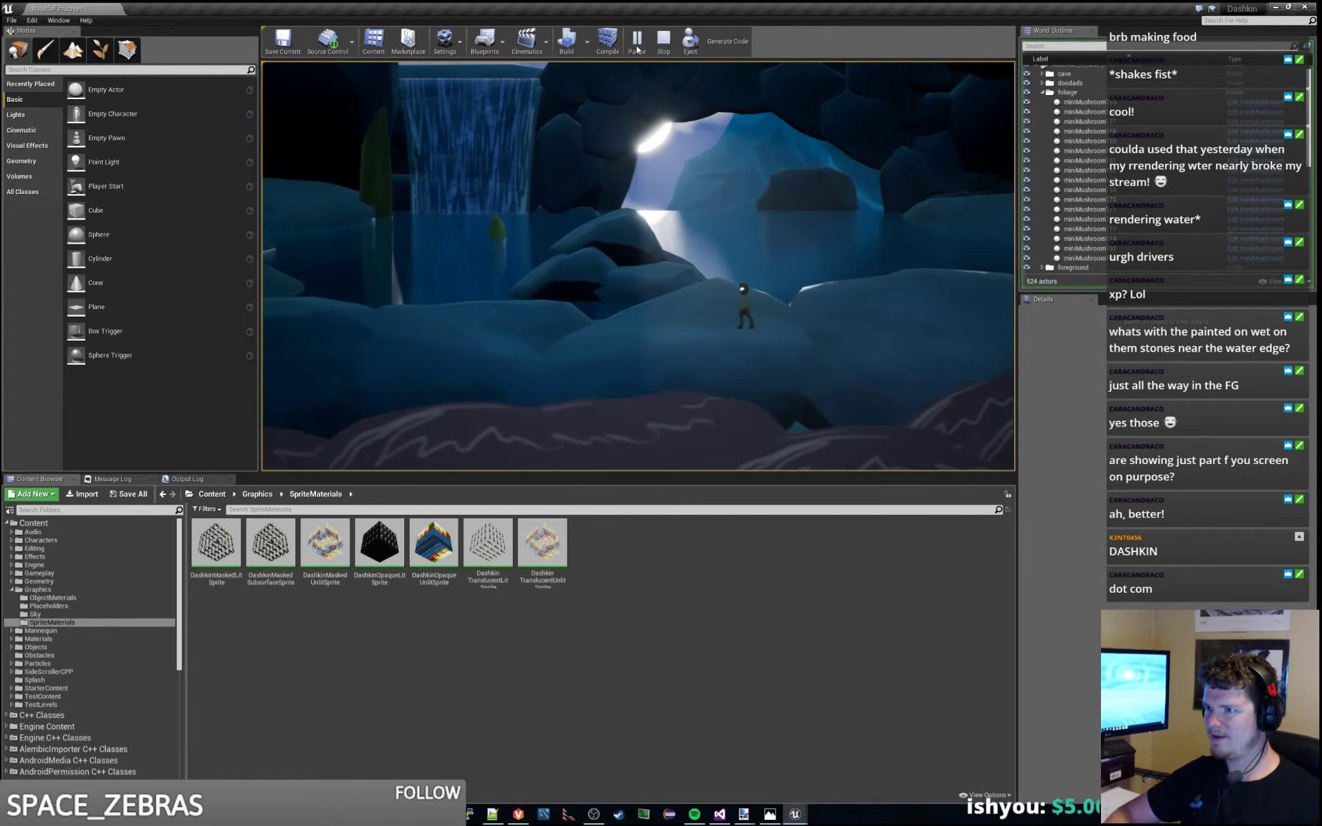
key(d)
key(a)
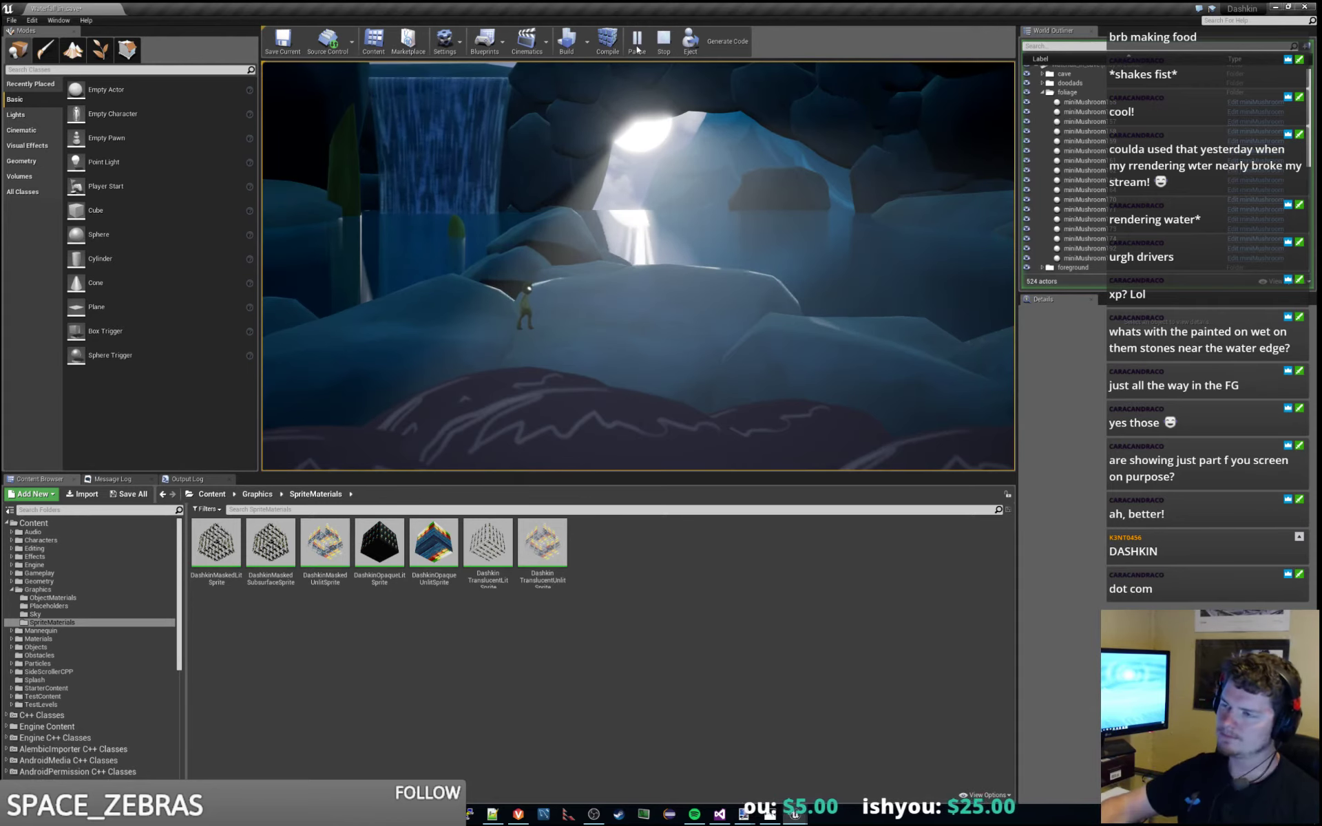
key(Escape)
Turn the Visible rendering setting back on for the WaterfallMesh component of waterfall_blueprint3.
scroll(1025, 248, down, 4)
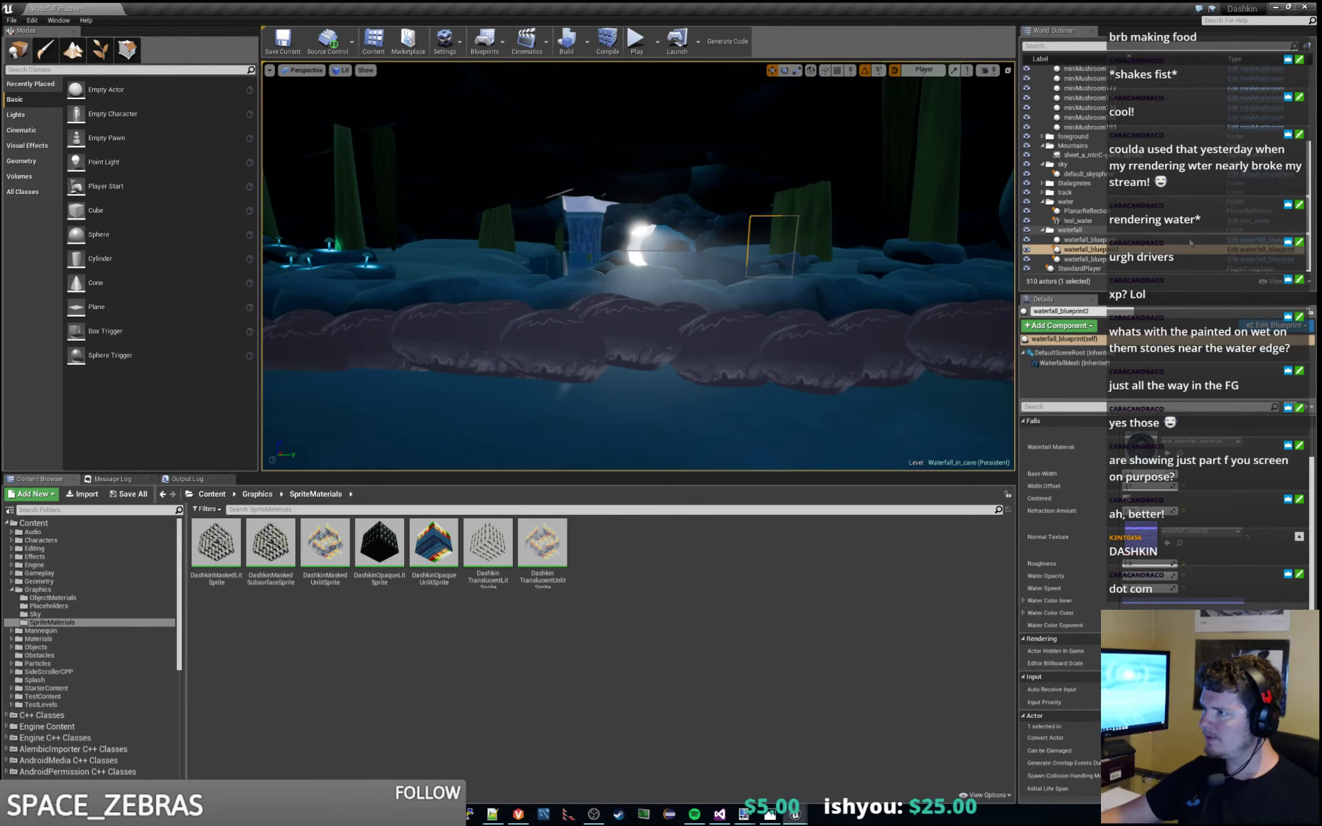
click(1082, 259)
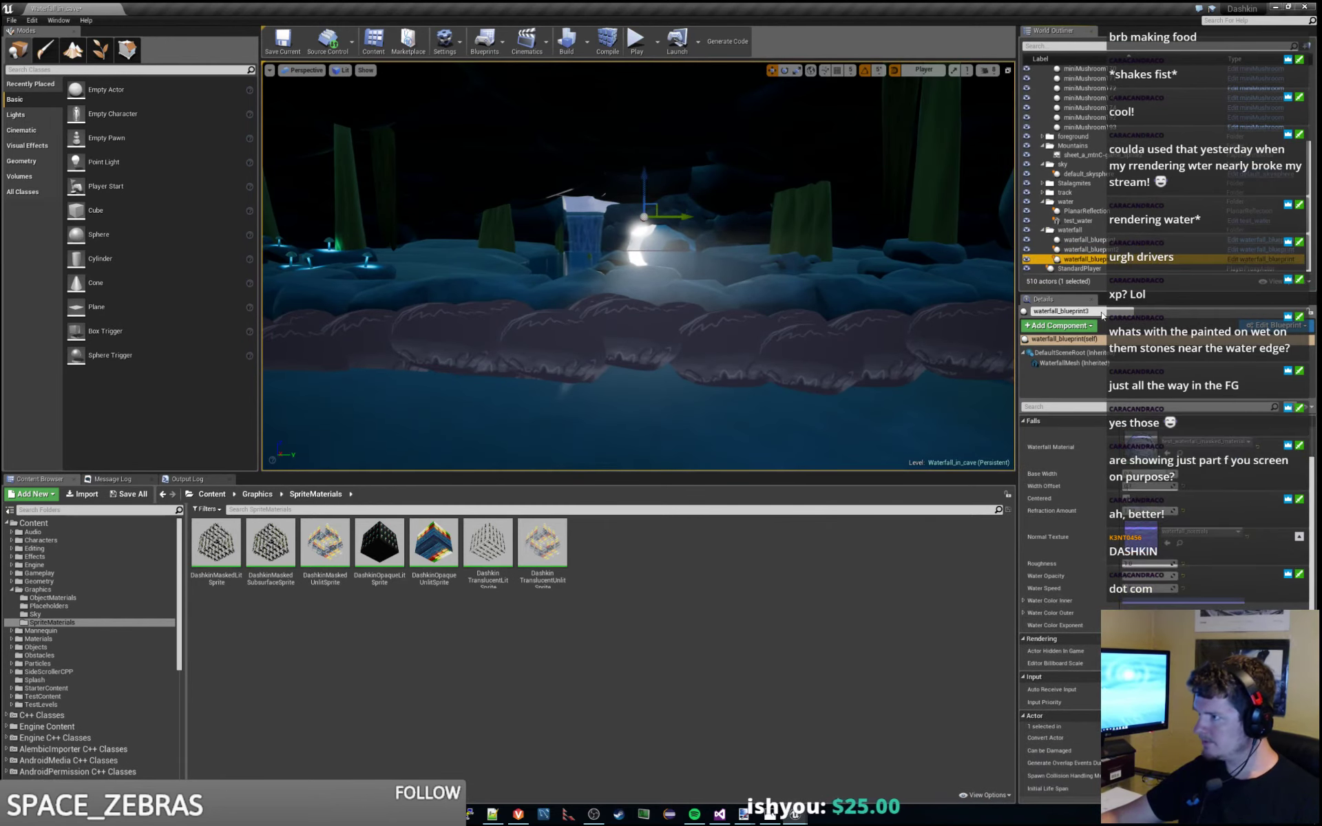
click(1064, 363)
scroll(1064, 586, down, 10)
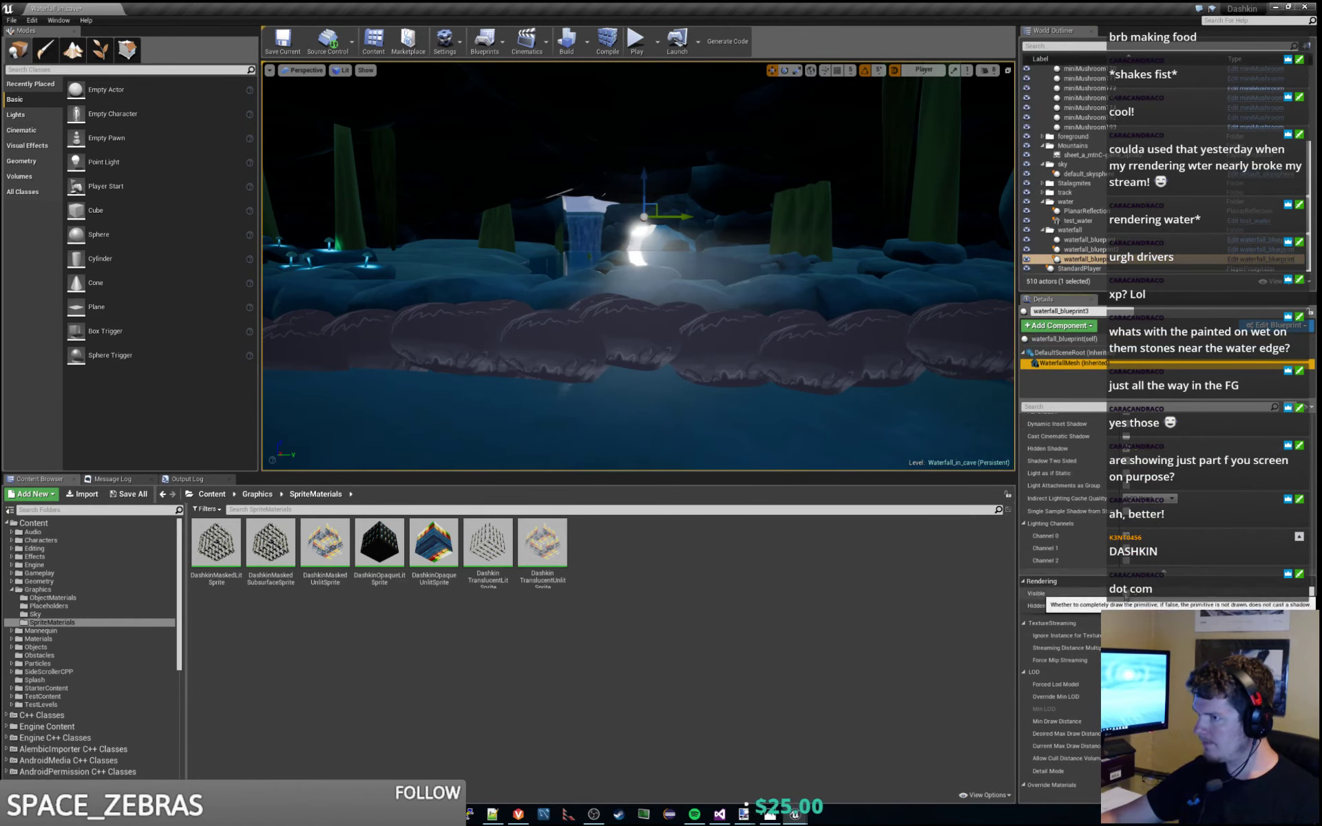
click(1126, 594)
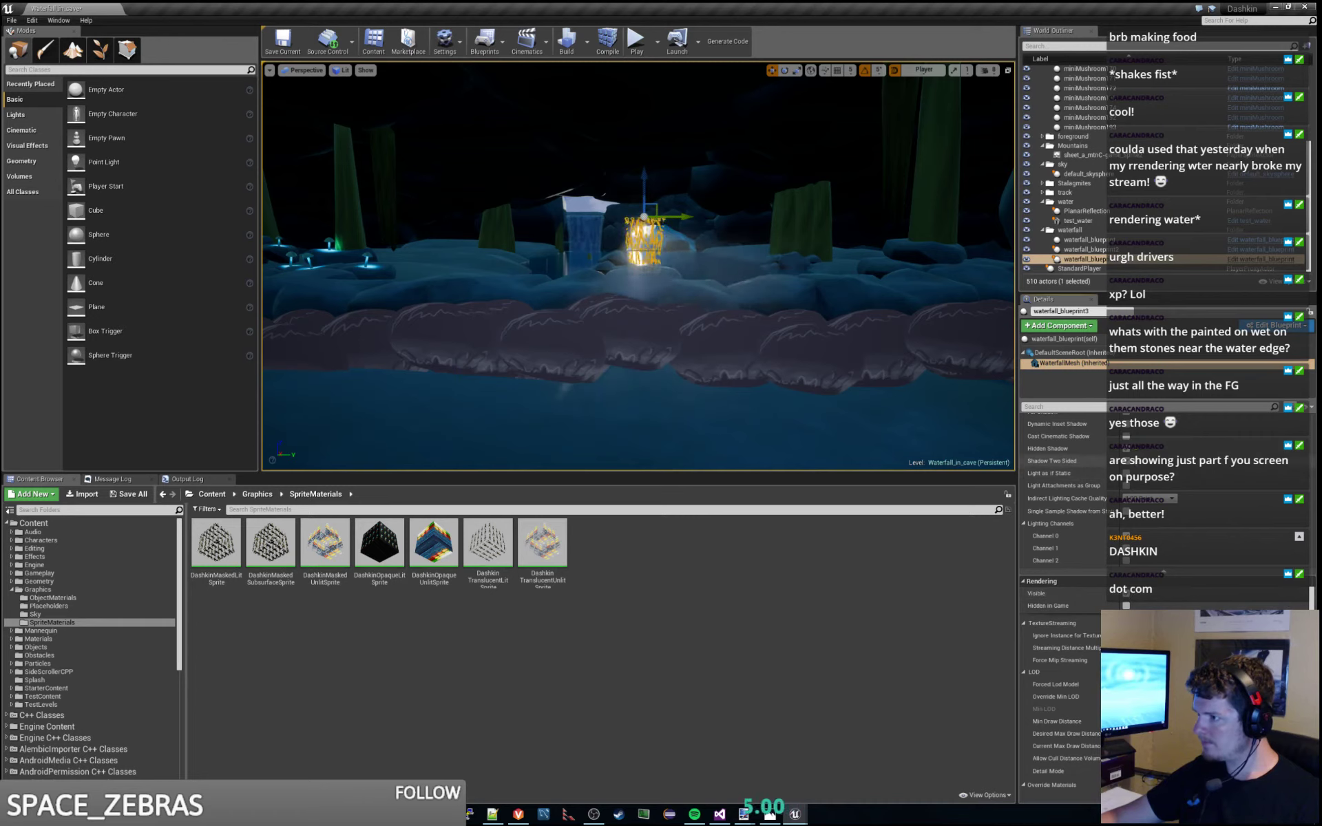
Play-test the cave with waterfall_blueprint3's mesh visible, walking back and forth near the opening to examine the light, and stop.
scroll(1165, 488, up, 2)
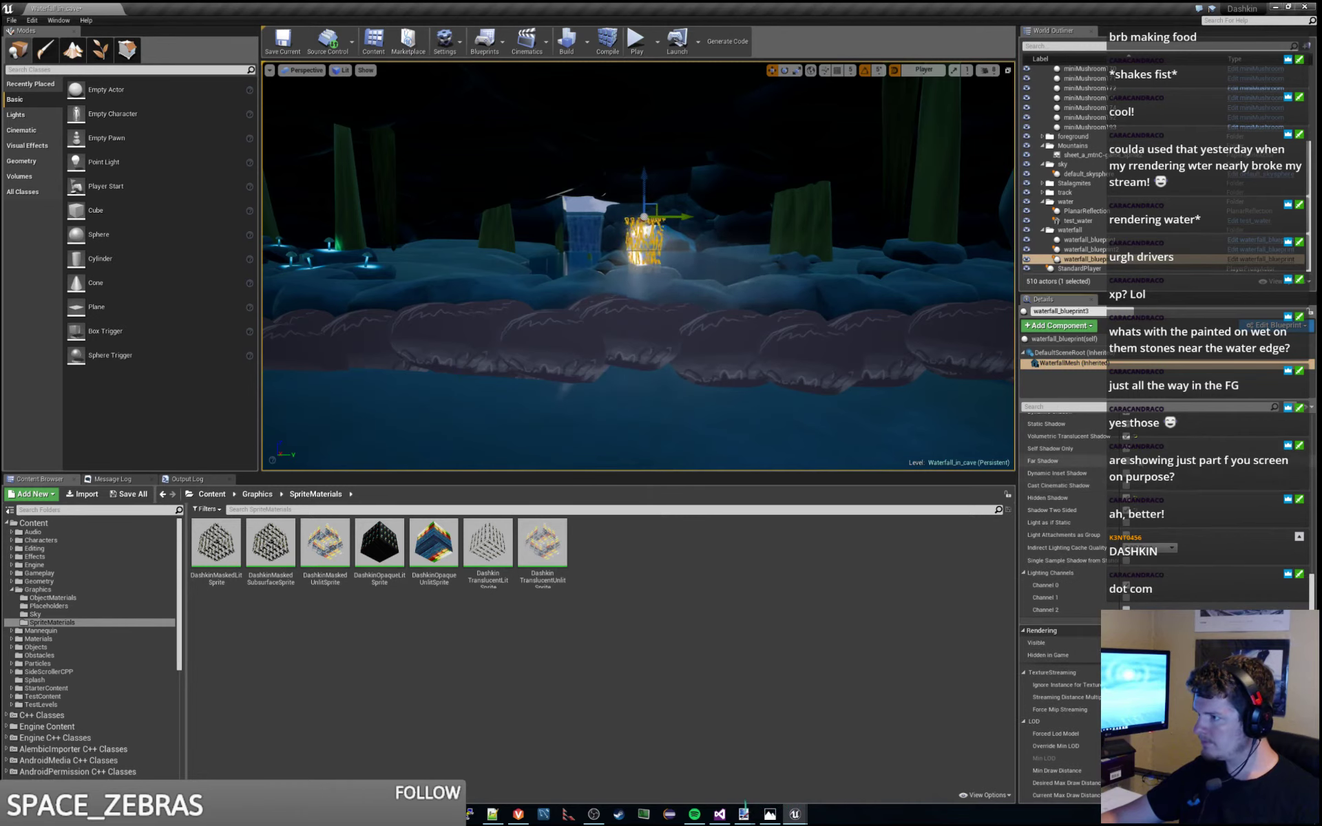
scroll(1176, 491, up, 2)
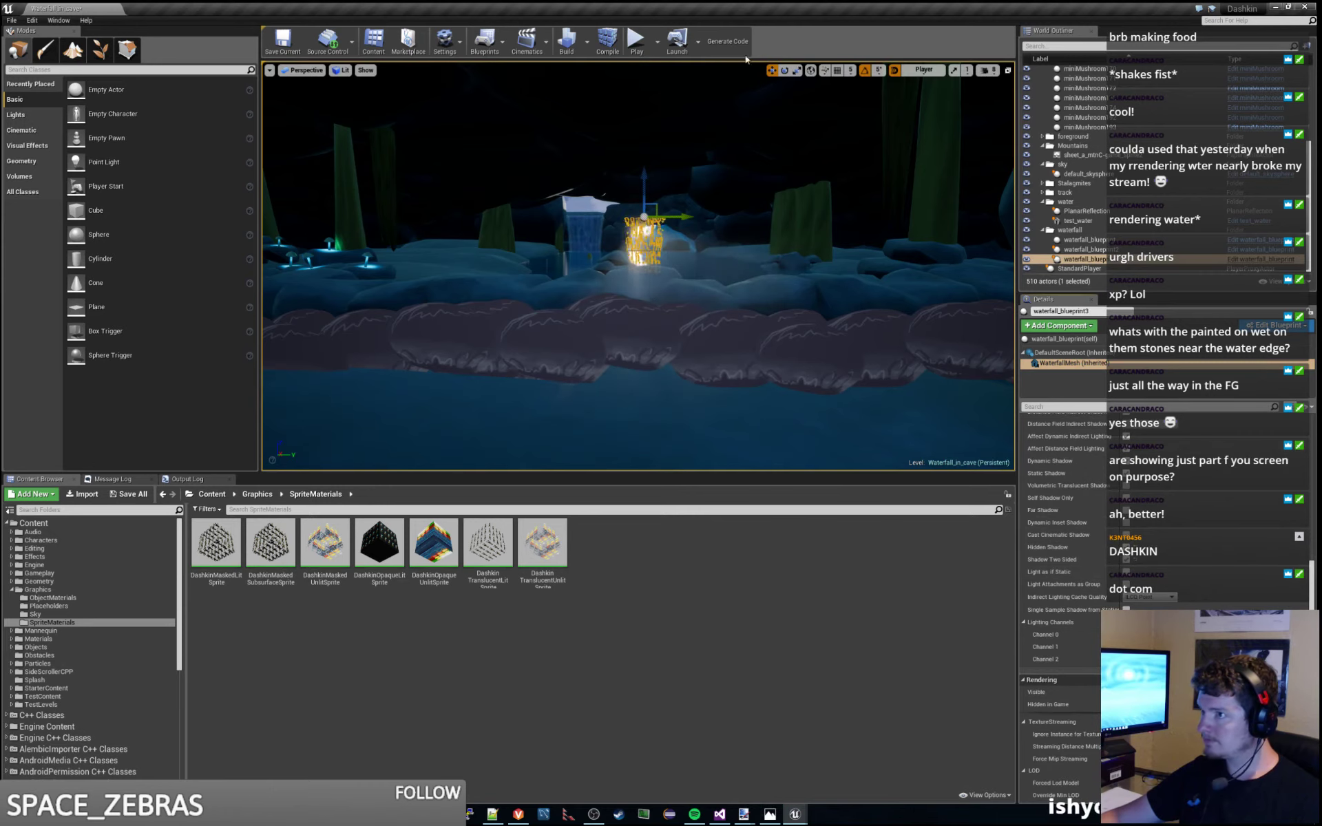
click(645, 50)
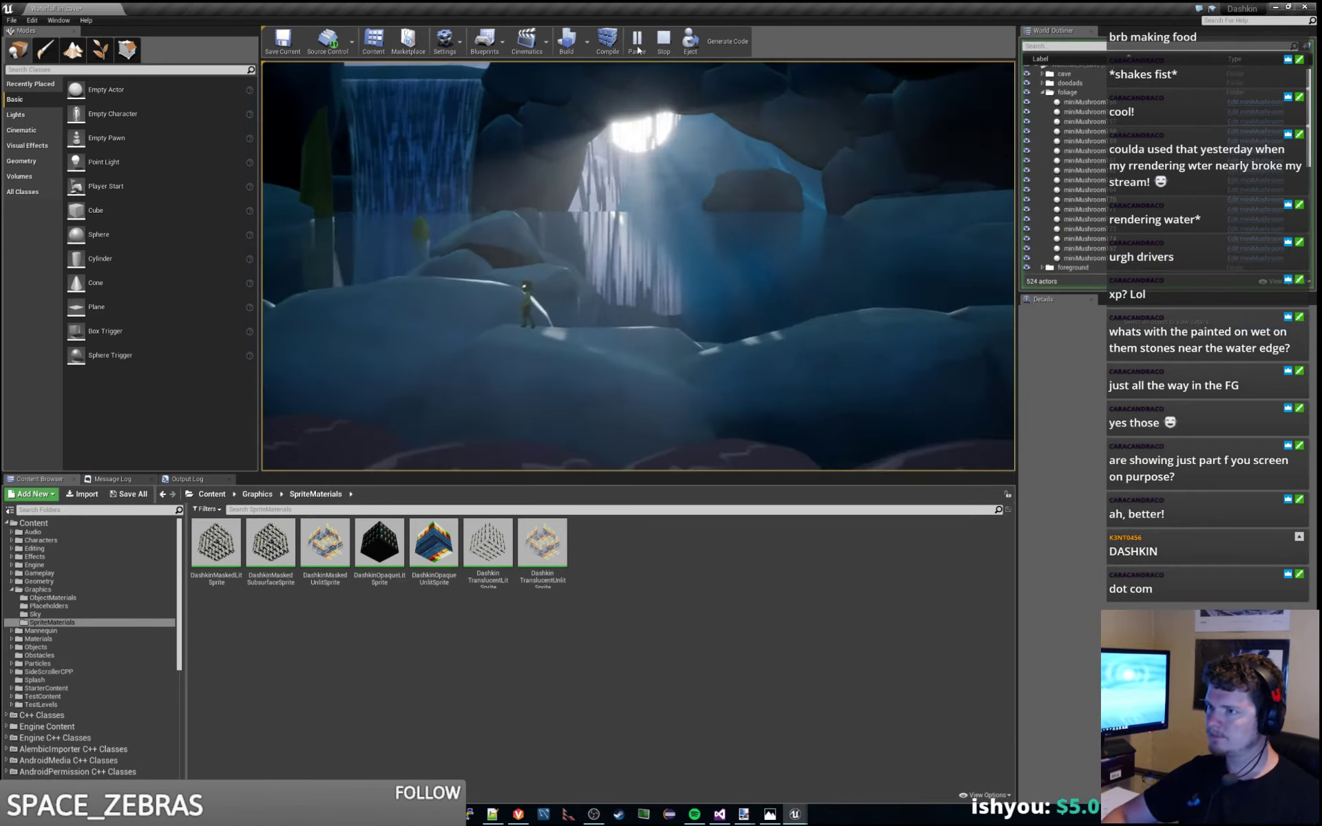
key(a)
key(d)
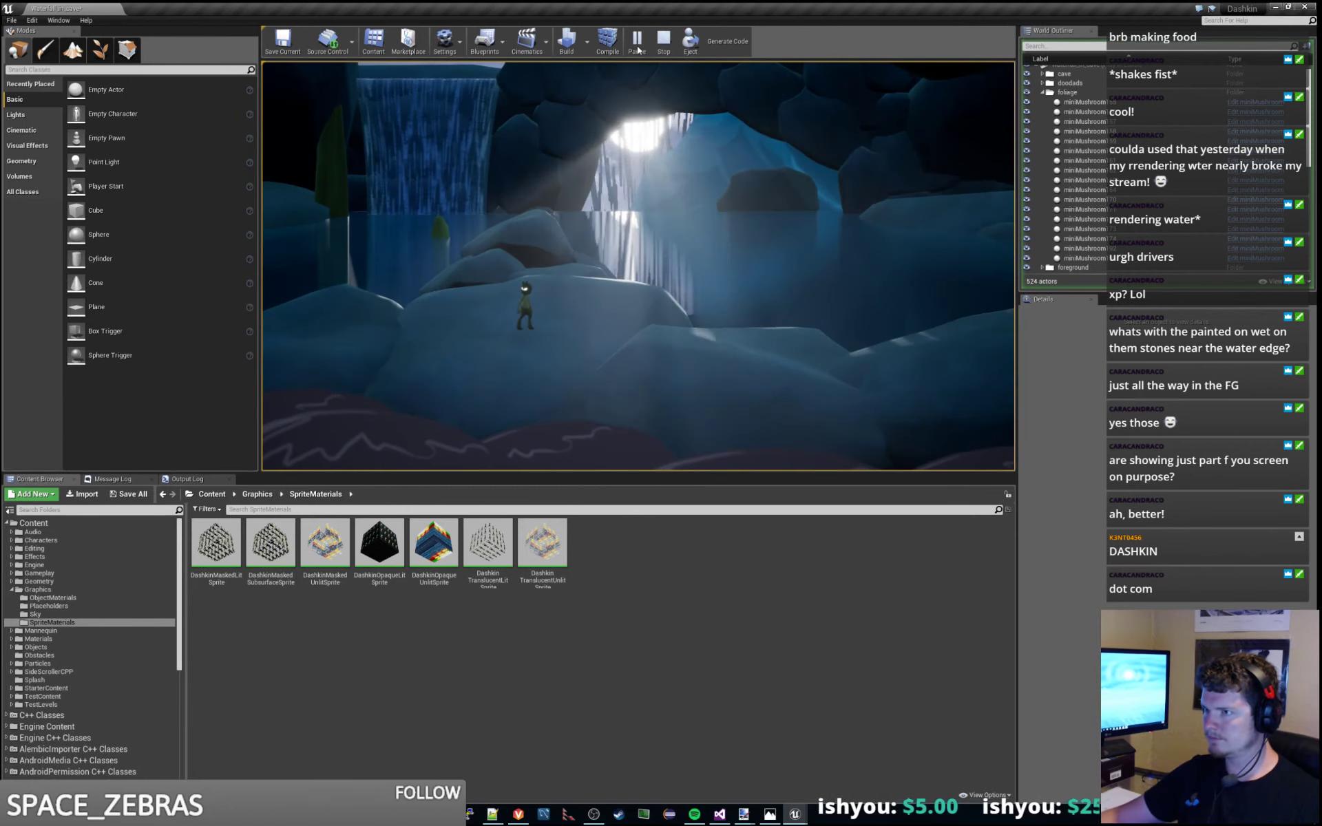
key(Escape)
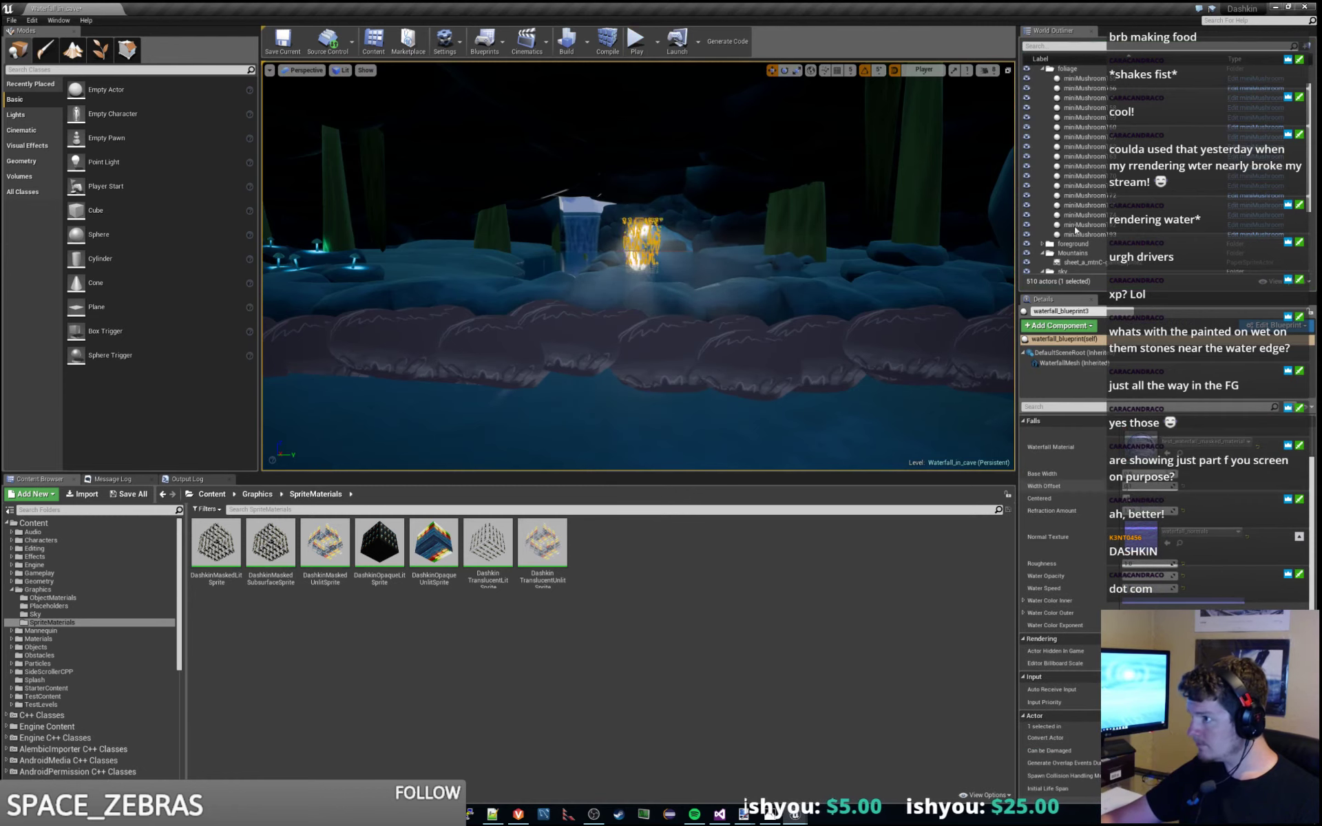
Turn off the Visible rendering setting for the WaterfallMesh component of waterfall_blueprint3.
click(1080, 363)
scroll(1193, 606, down, 10)
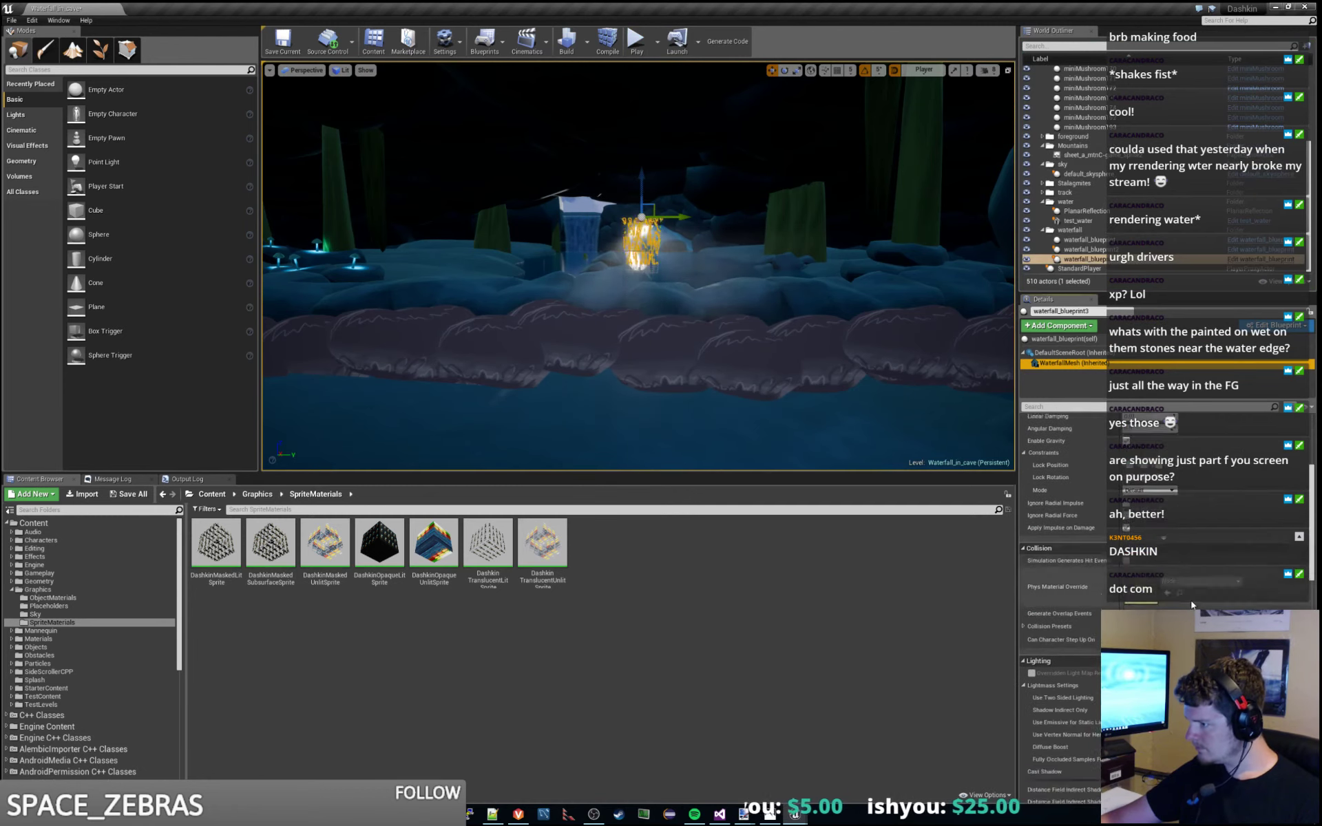
scroll(1192, 606, down, 5)
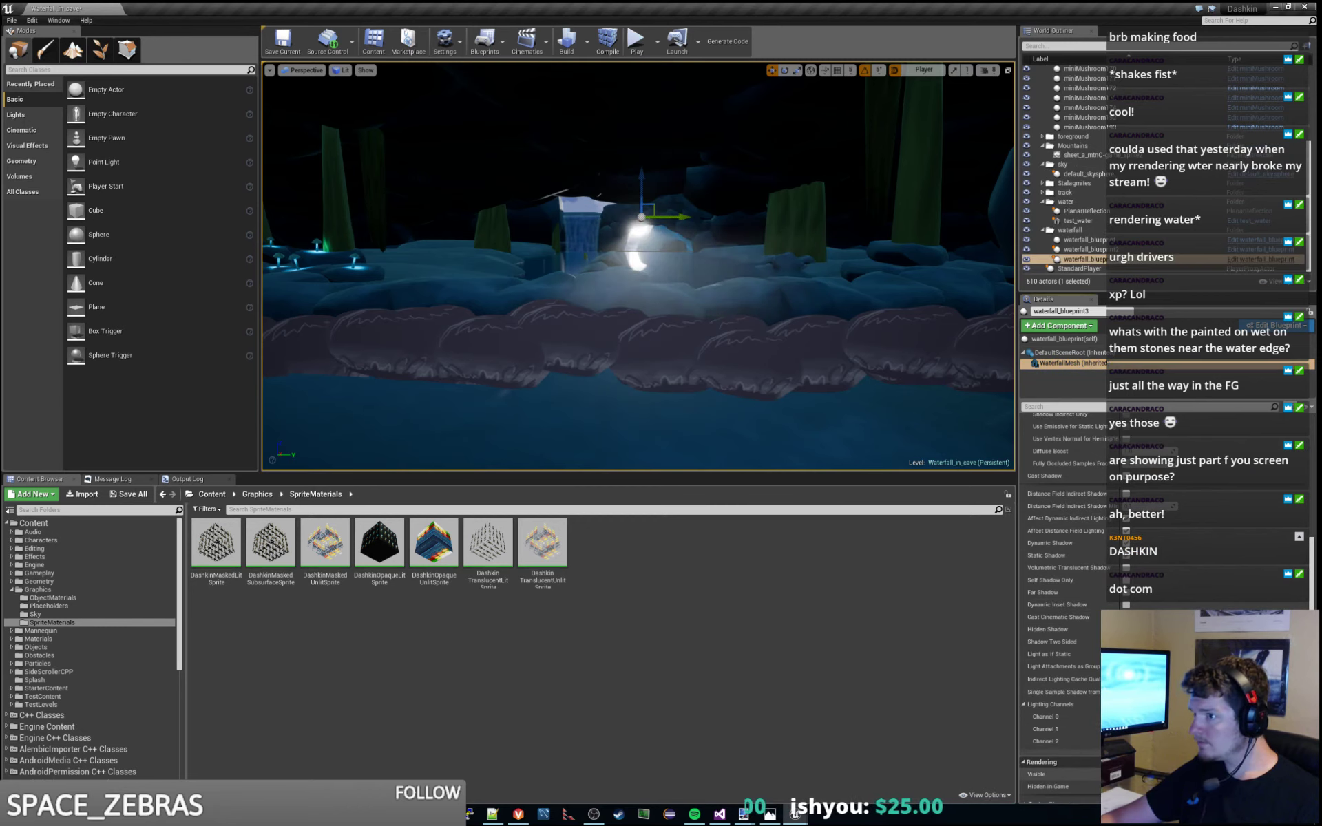
Play-test the cave again with waterfall_blueprint3's mesh hidden to compare the light at the opening.
click(634, 47)
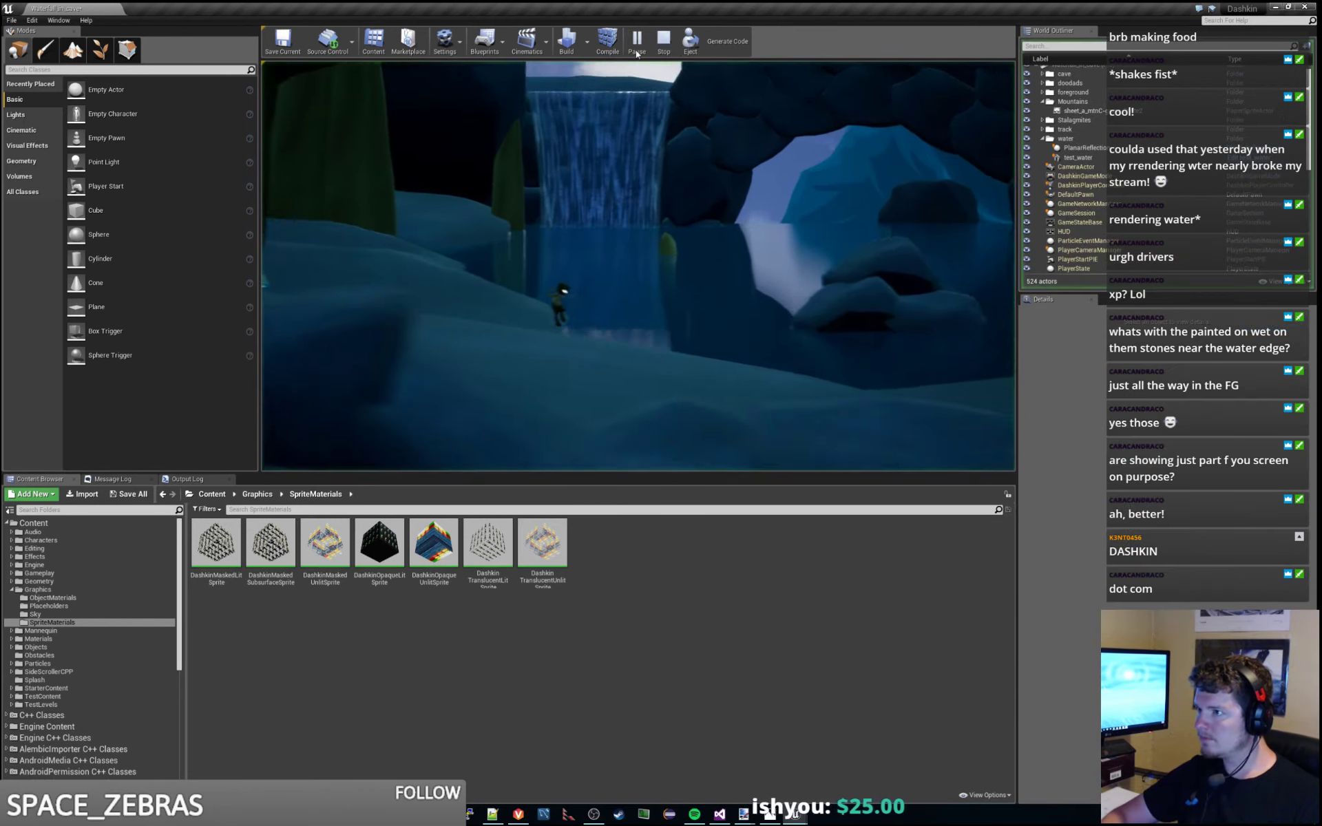